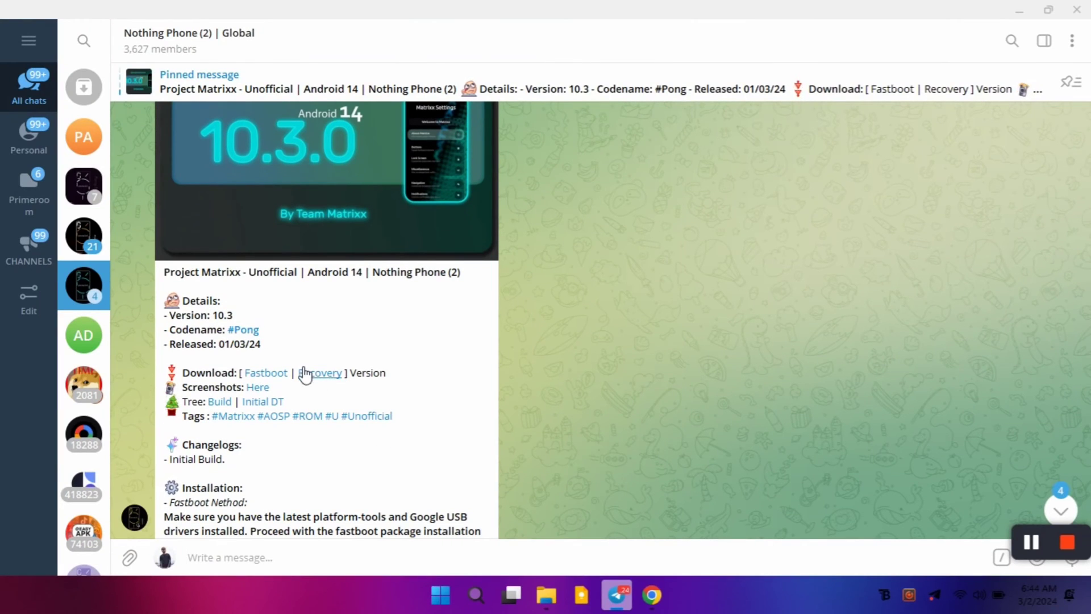
Scroll through the pinned Project Matrixx Android 14 post to read its download and install steps.
scroll(304, 453, "down", 2)
scroll(305, 454, "down", 2)
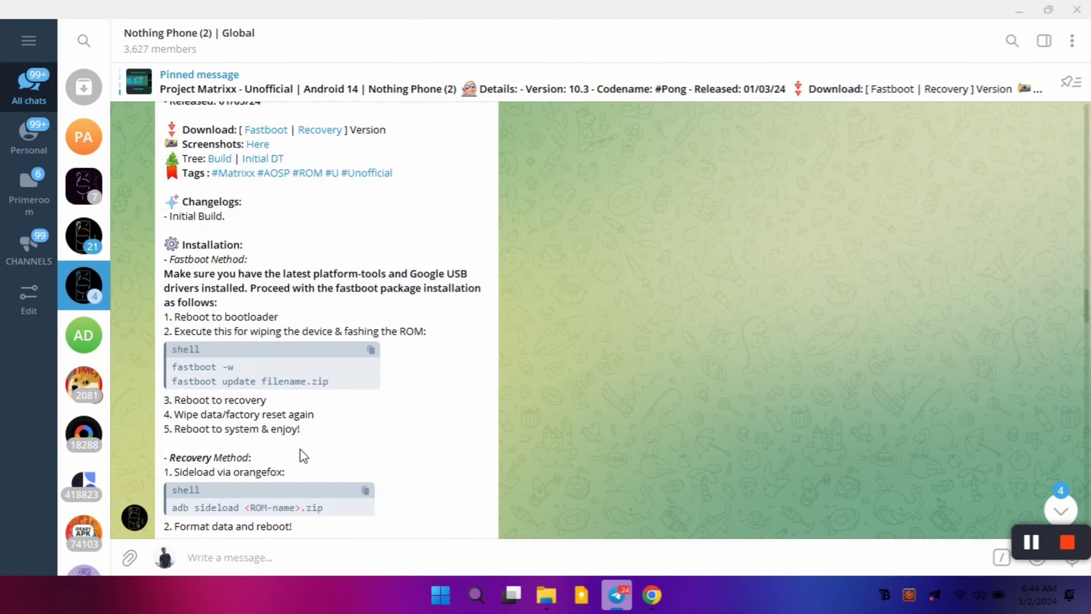
scroll(301, 454, "down", 6)
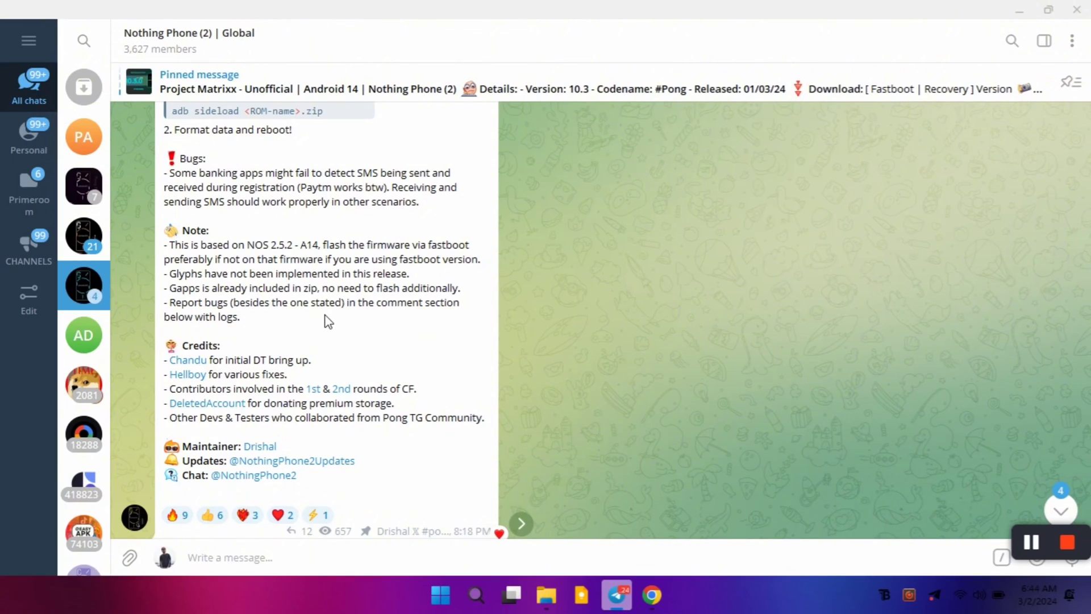
scroll(328, 321, "up", 3)
scroll(328, 321, "up", 5)
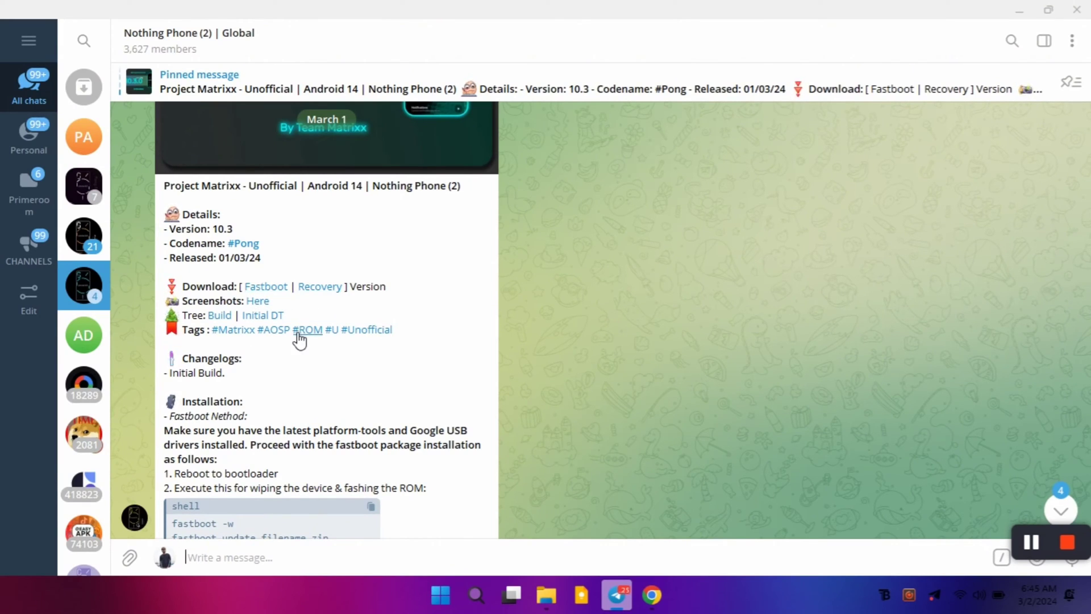
scroll(307, 418, "down", 2)
scroll(311, 418, "down", 1)
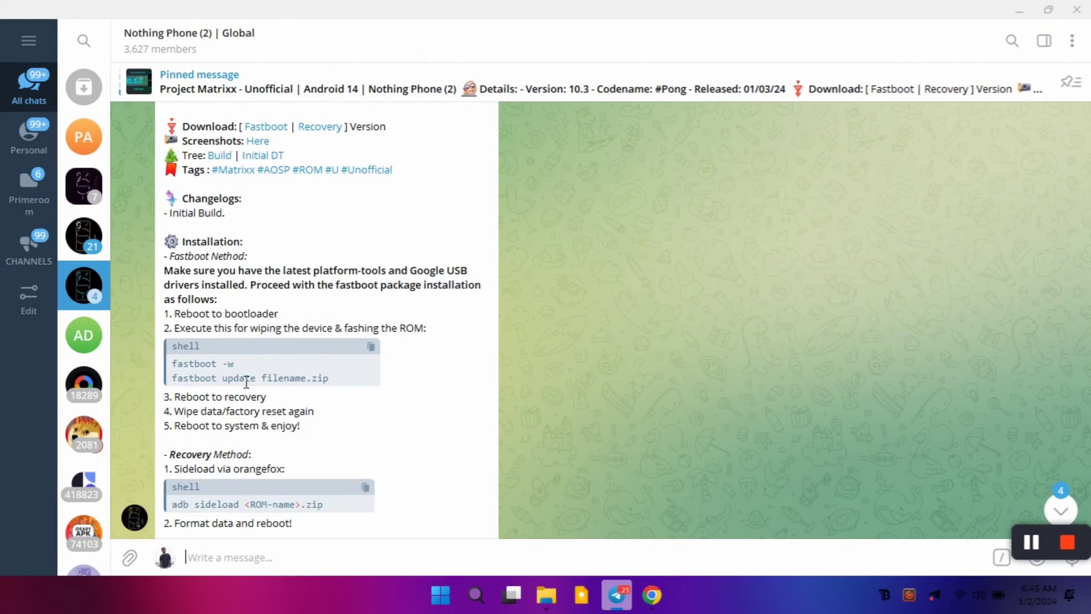
scroll(246, 382, "down", 1)
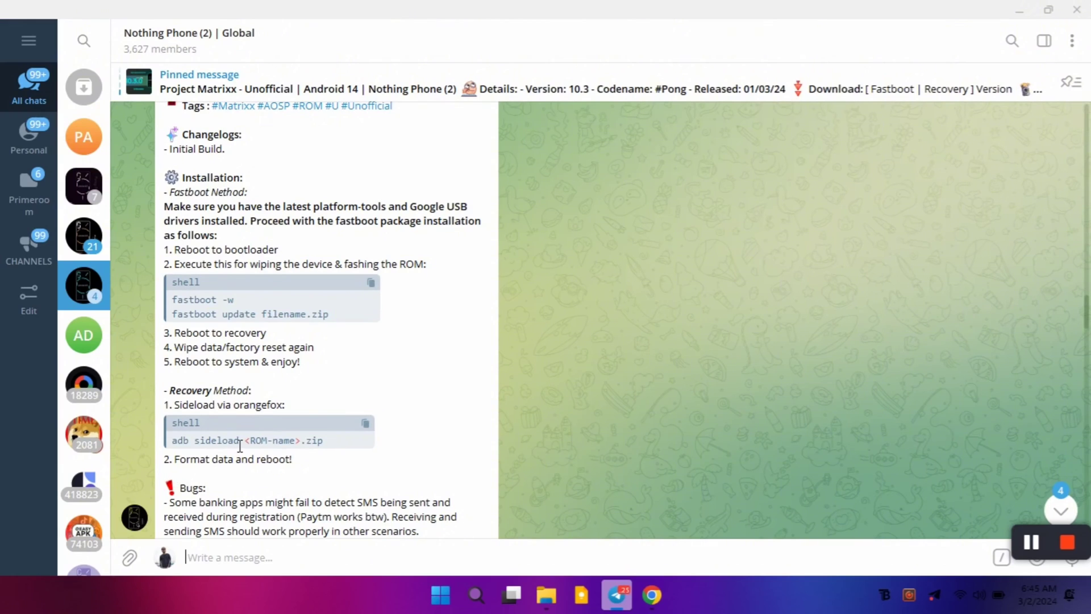
scroll(410, 311, "up", 4)
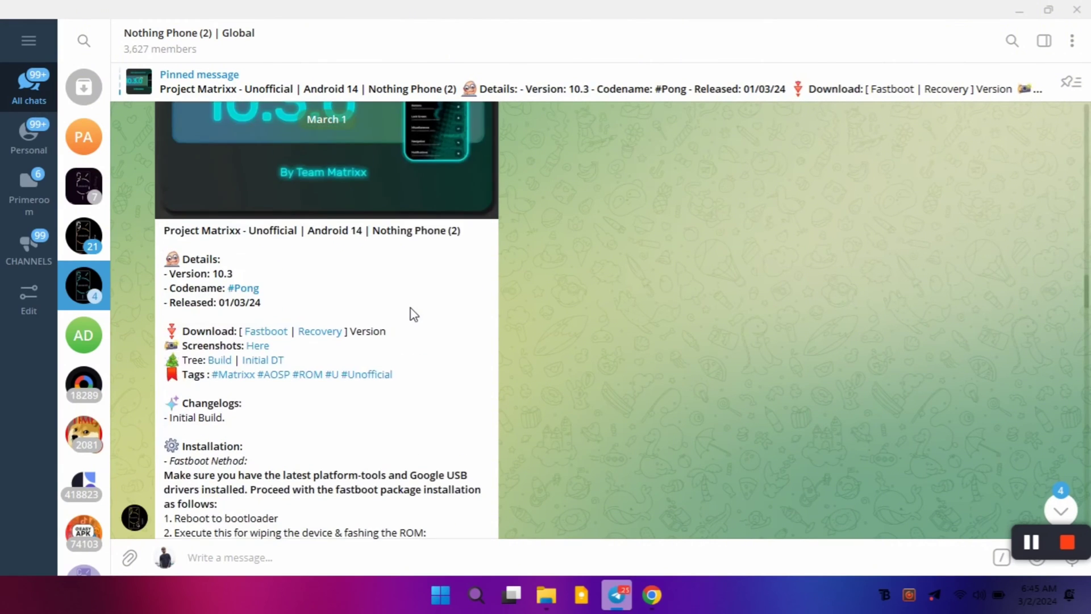
Open both the Matrixx Fastboot and Recovery build download links on pixeldrain.
left_click(279, 330)
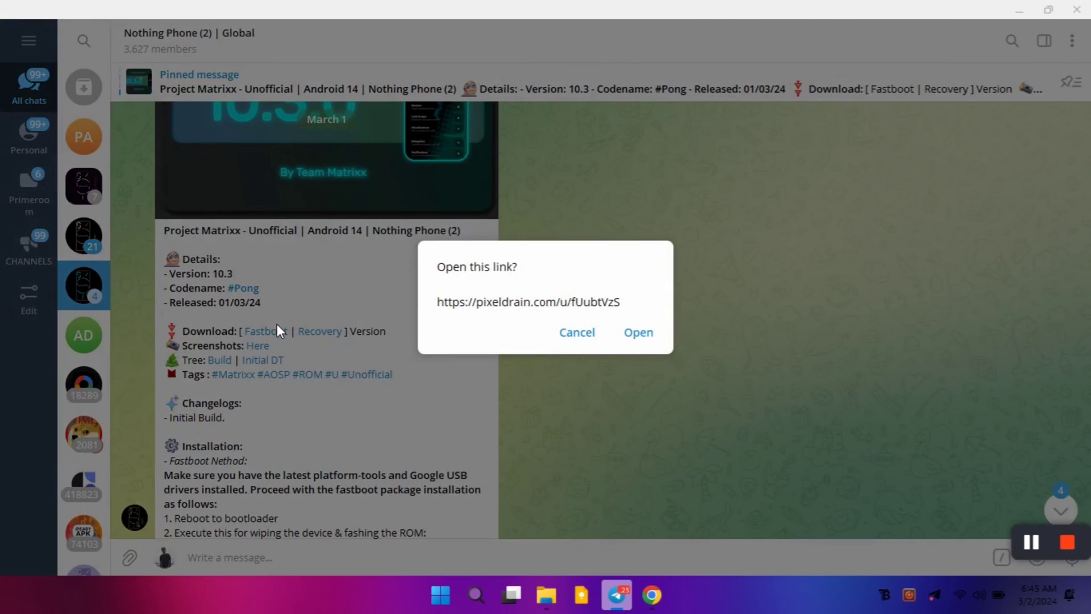
left_click(639, 343)
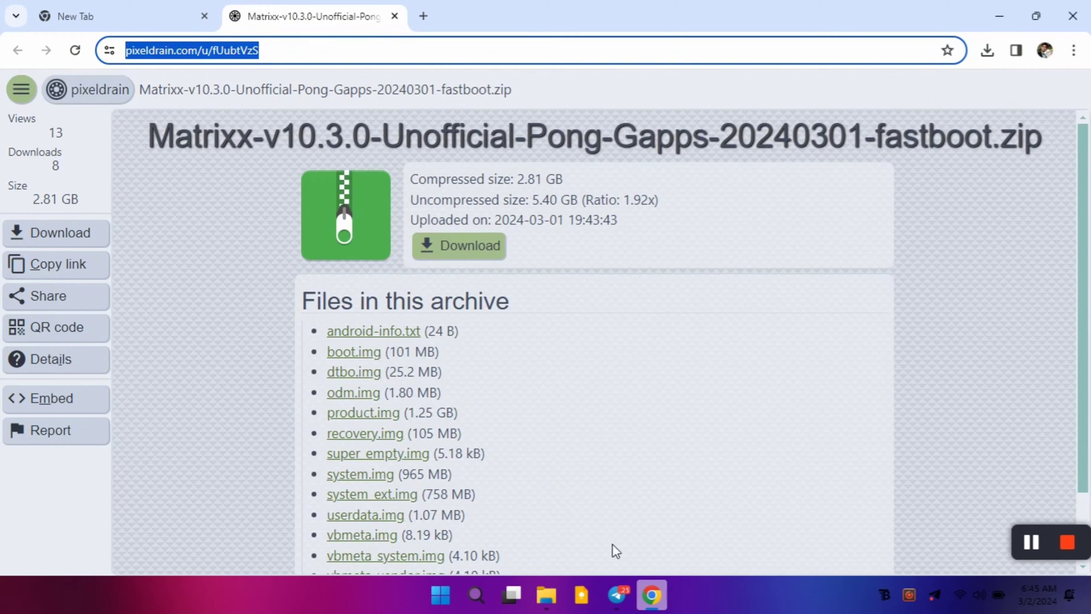
left_click(618, 595)
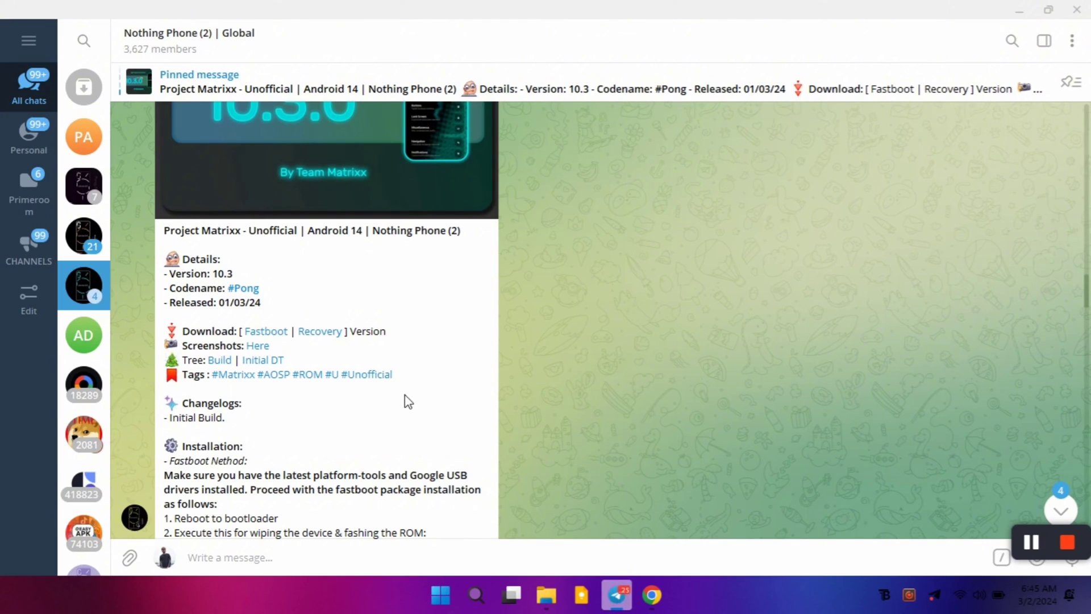
left_click(321, 335)
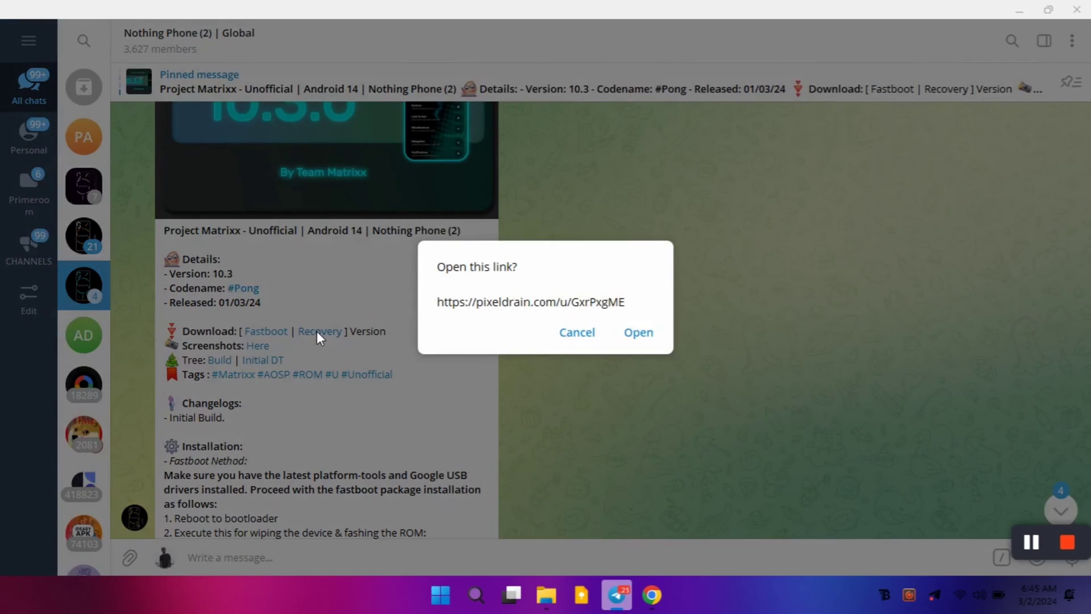
left_click(658, 334)
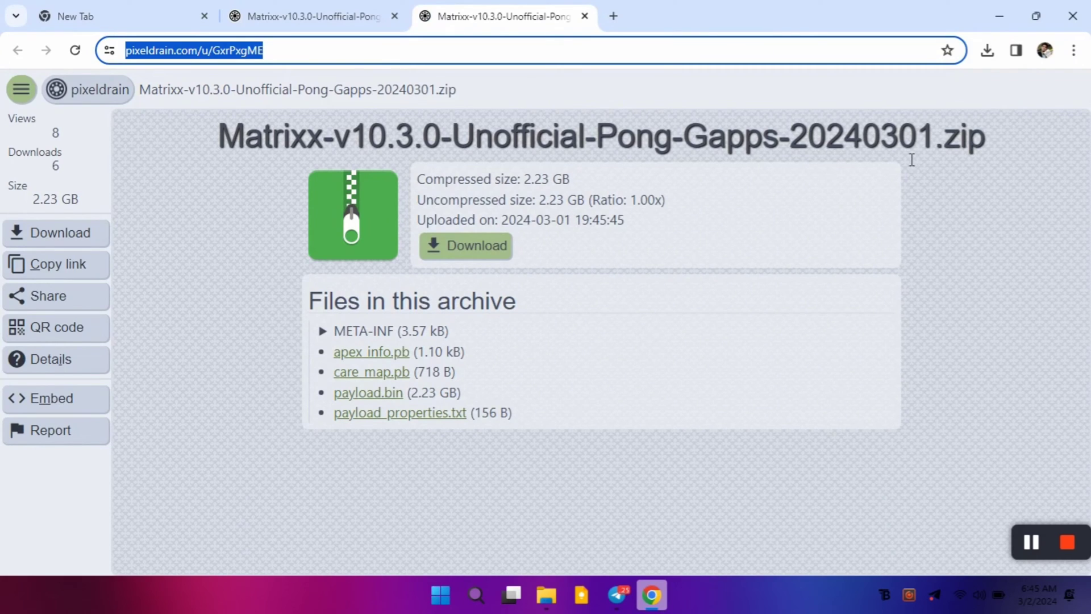
Compare the fastboot and recovery zip pages, then minimize Chrome to return to Telegram.
left_click(361, 16)
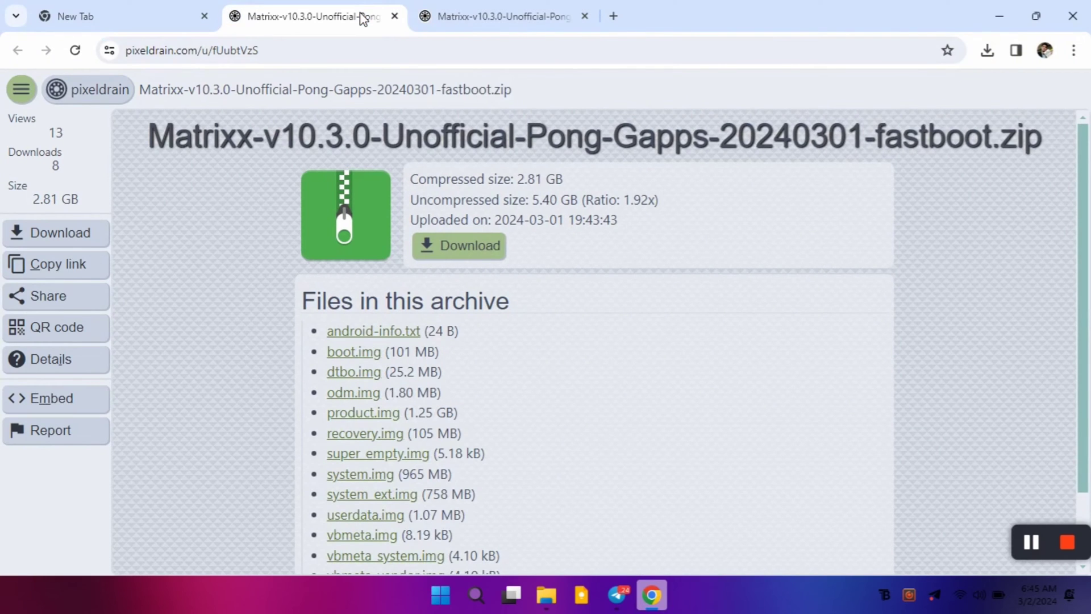
left_click(425, 16)
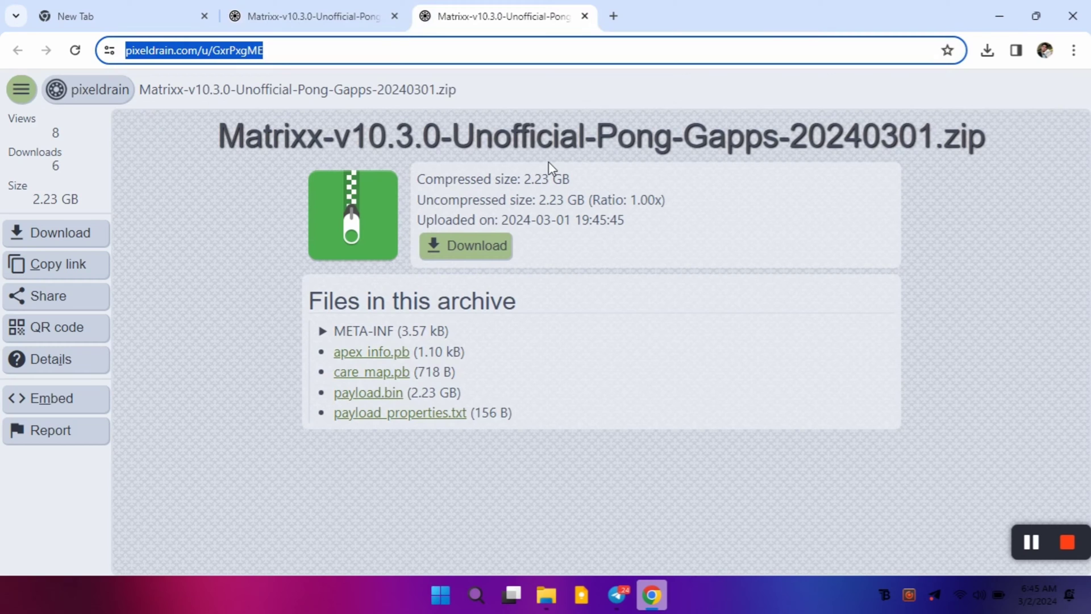
left_click(991, 8)
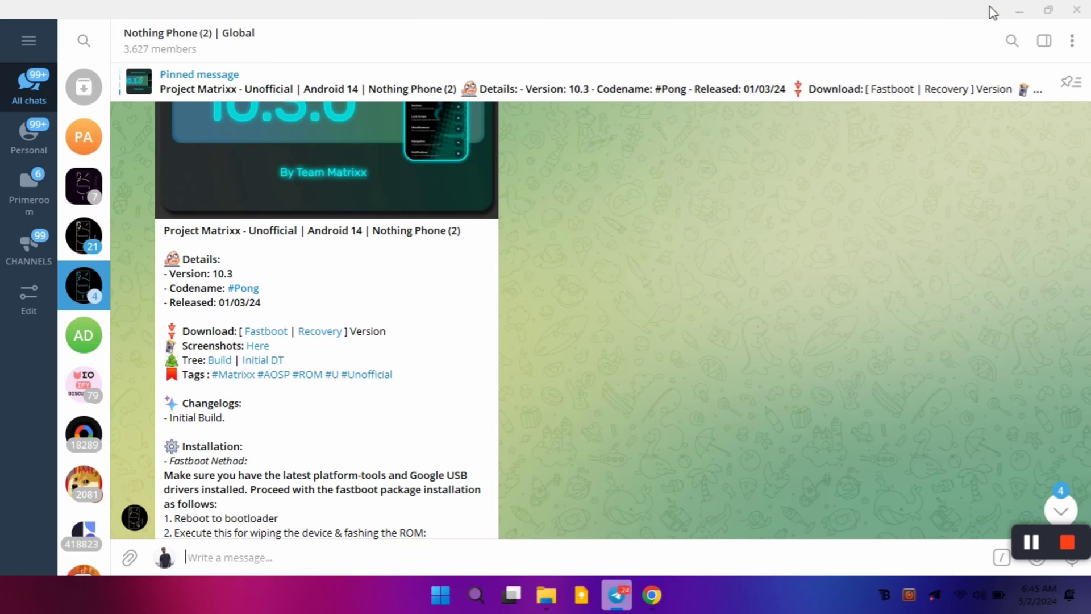
Open the Downloads folder and compare the sizes of the newer and older Matrixx zips.
left_click(1014, 9)
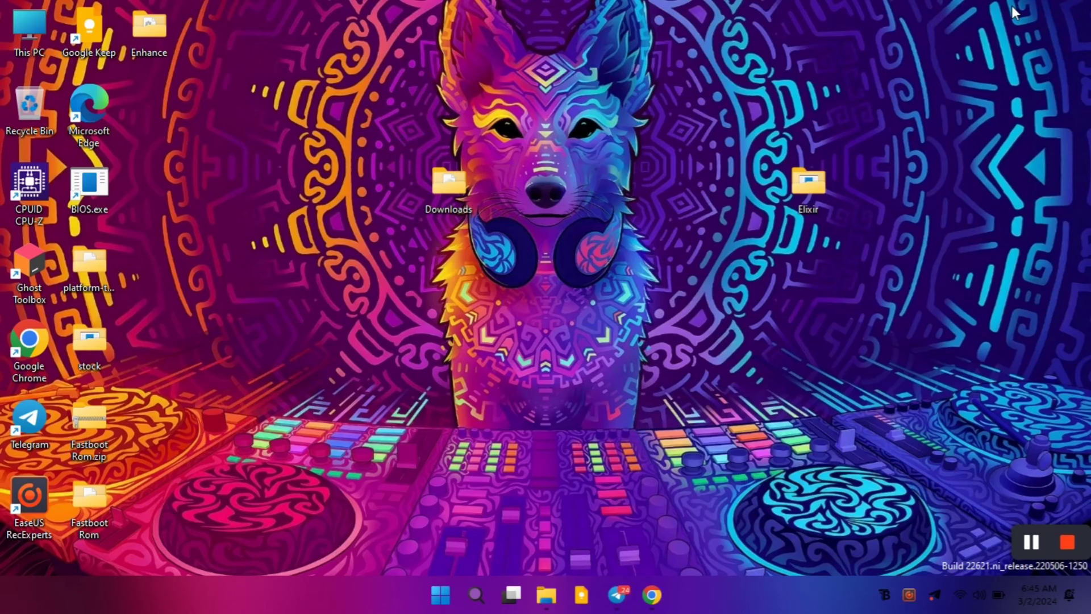
double_click(444, 182)
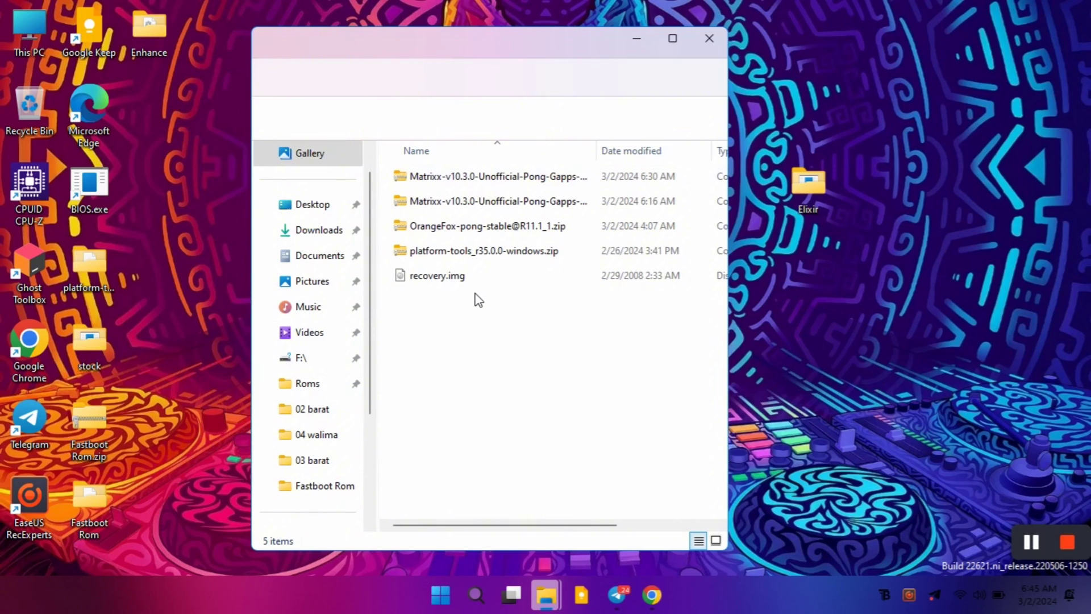
left_click(478, 188)
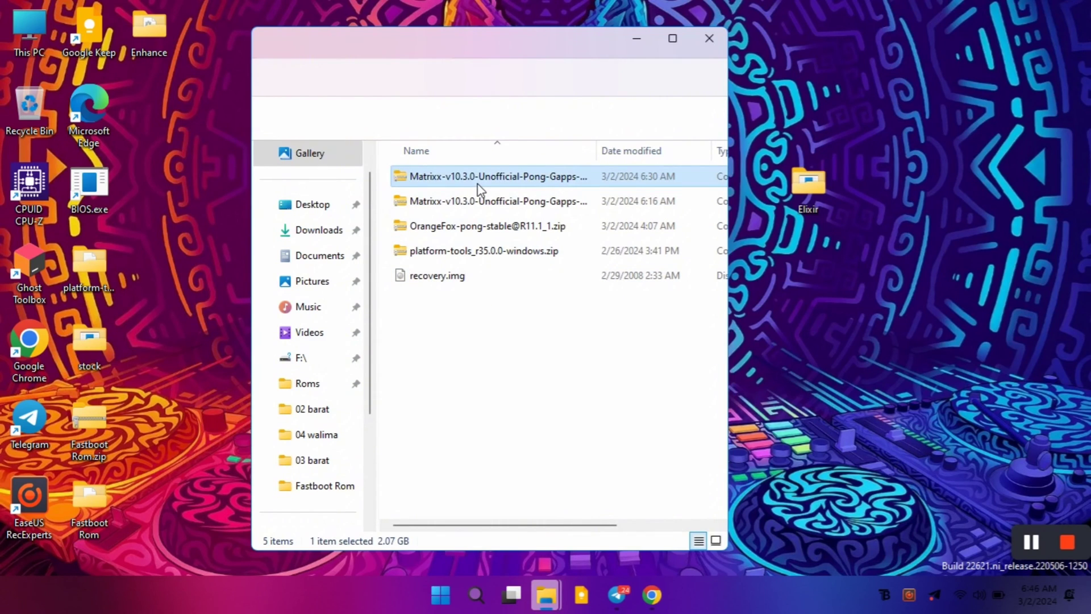
left_click(478, 201)
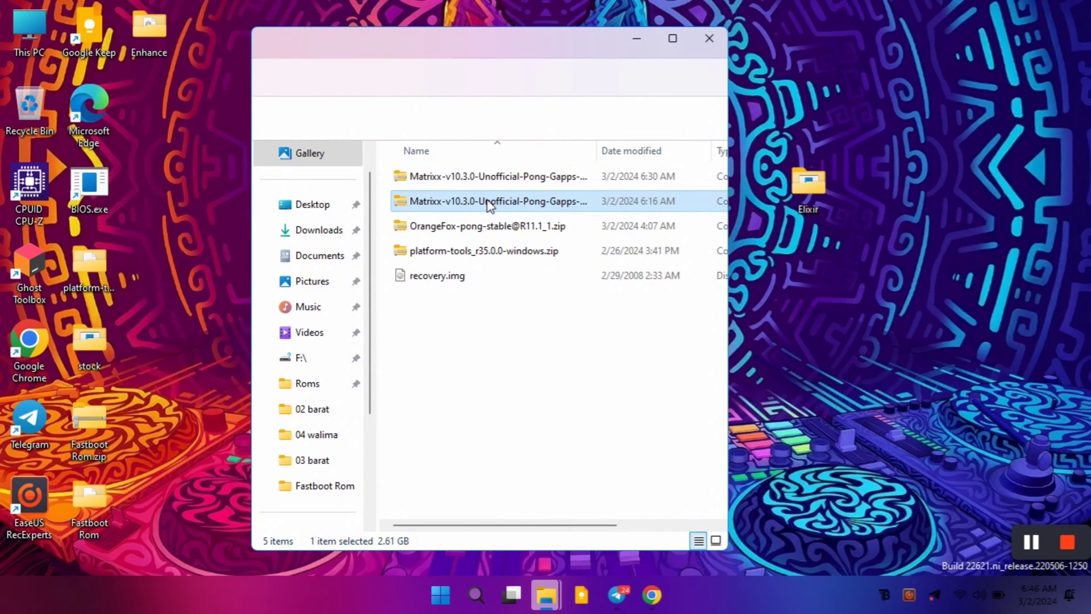
left_click(492, 182)
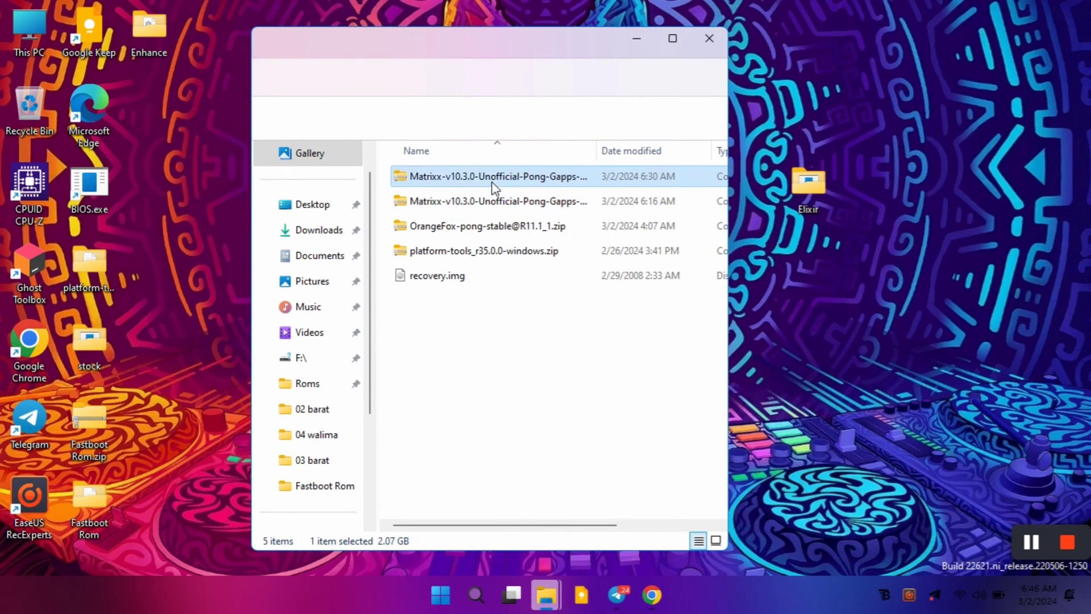
Copy the platform-tools folder from platform-tools_r35.0.0-windows.zip onto the desktop.
left_click(441, 250)
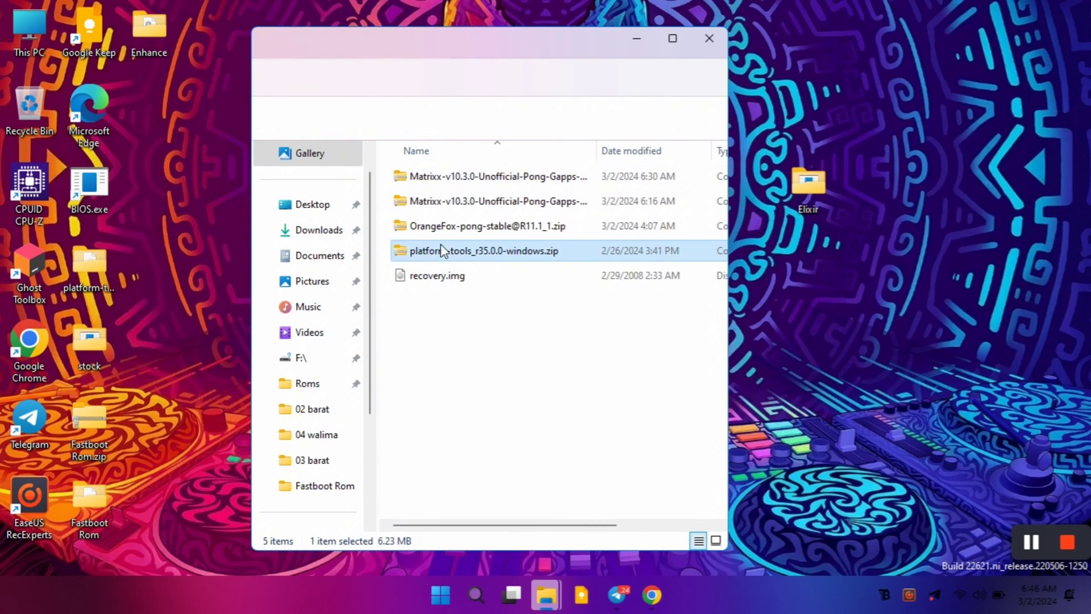
double_click(441, 245)
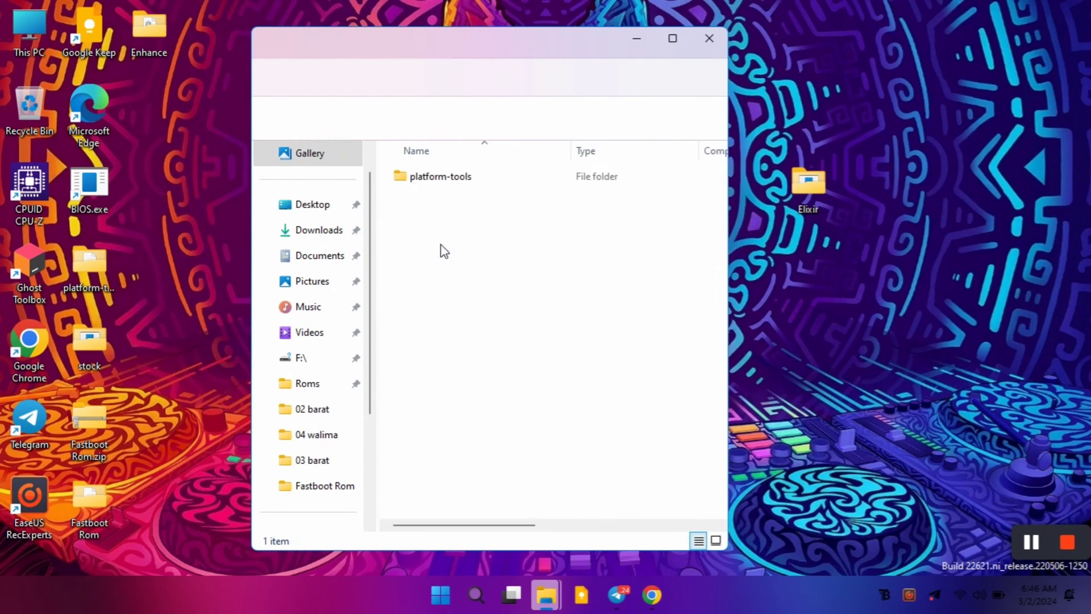
left_click(471, 183)
left_click_drag(471, 183, 788, 262)
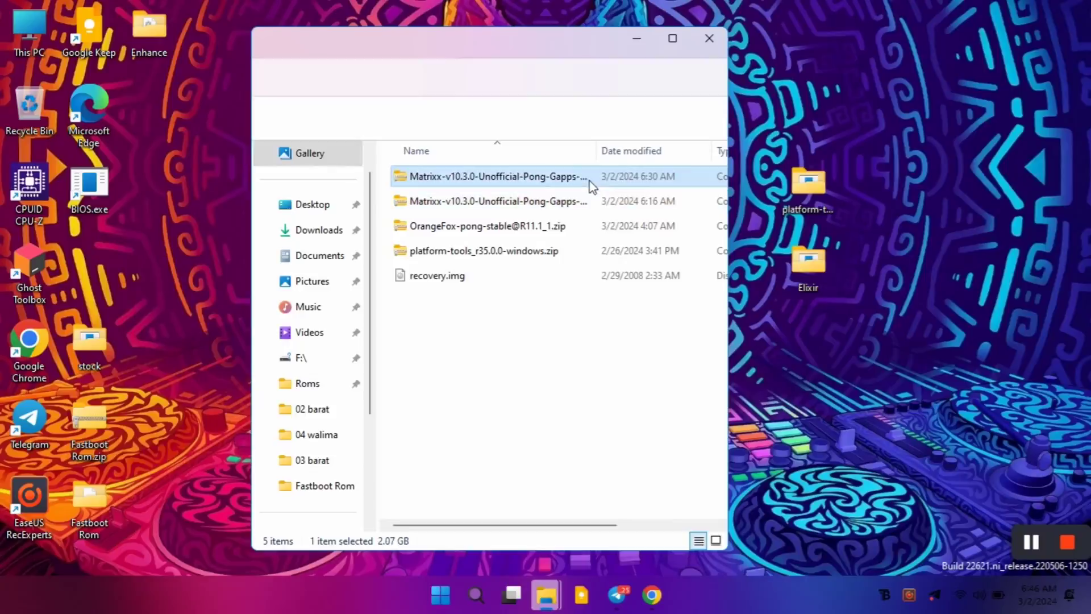
double_click(580, 233)
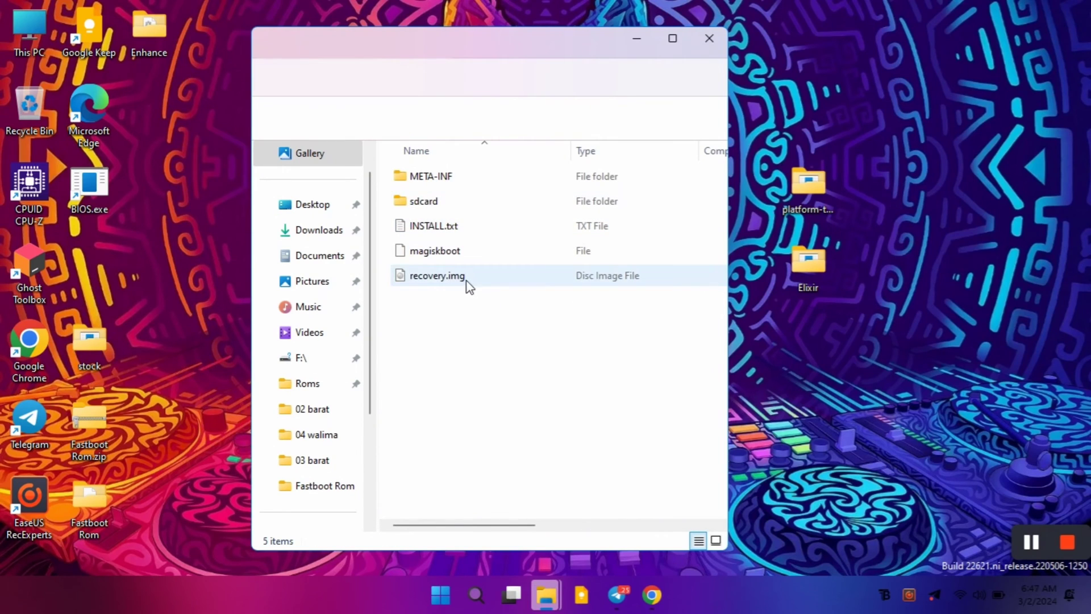
key("alt+Left")
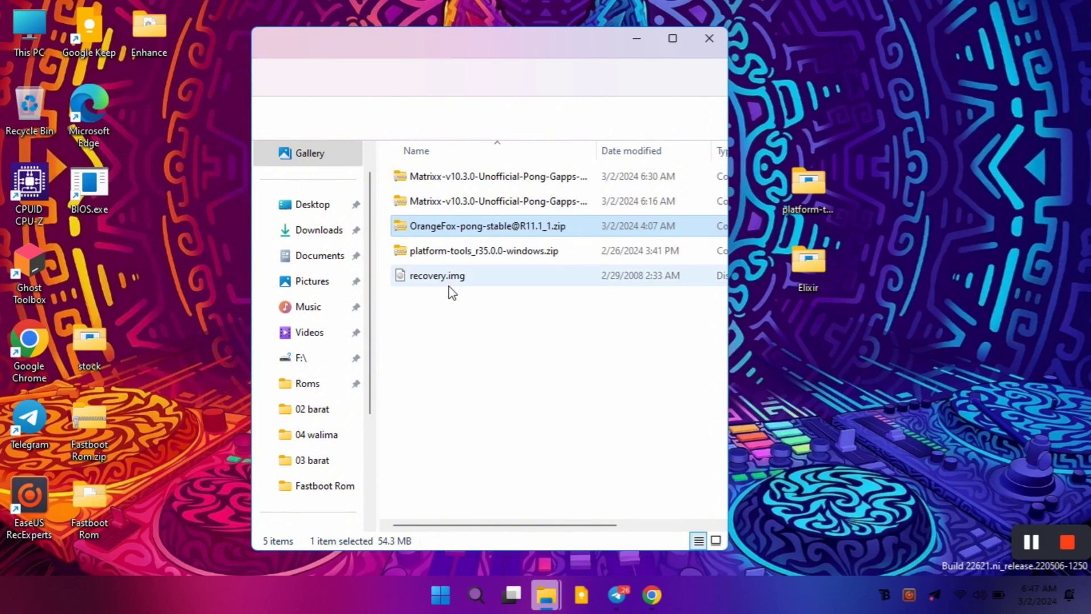
left_click(449, 279)
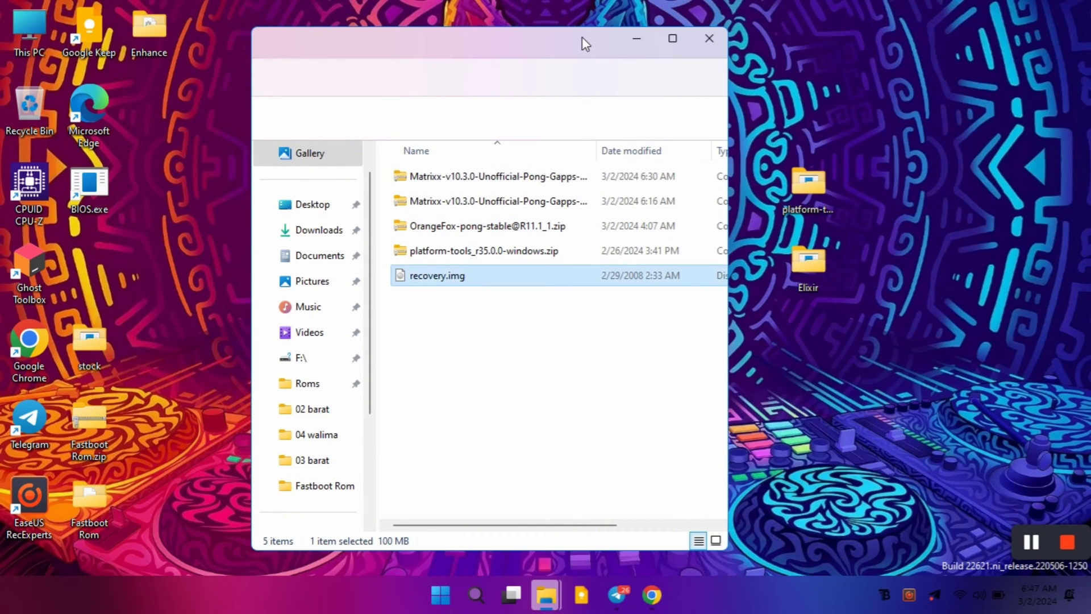
left_click_drag(582, 39, 458, 30)
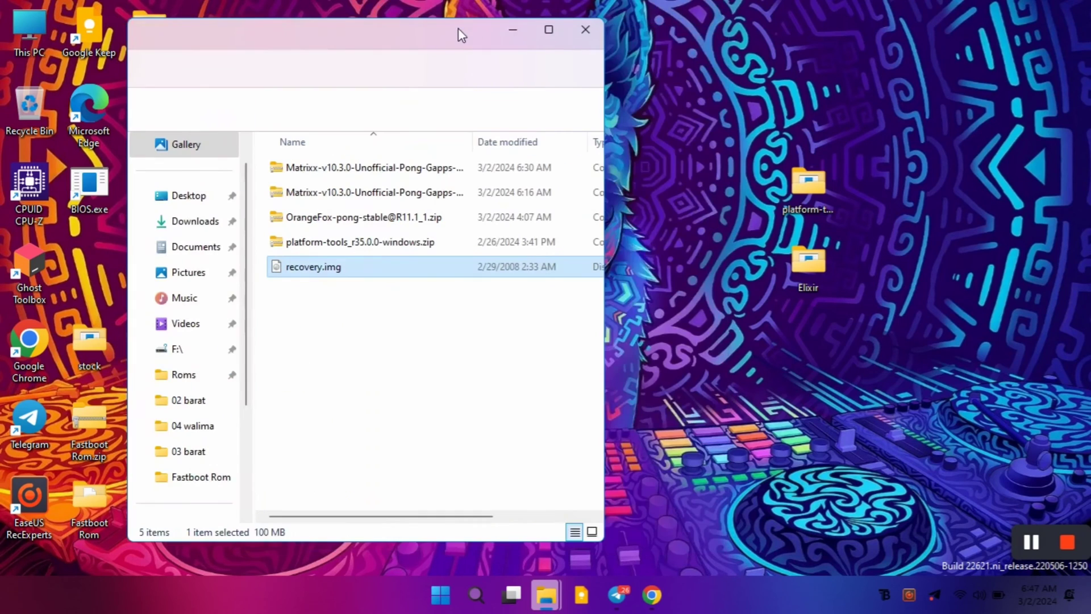
Open the desktop platform-tools folder in a new window placed on the right.
left_click(801, 177)
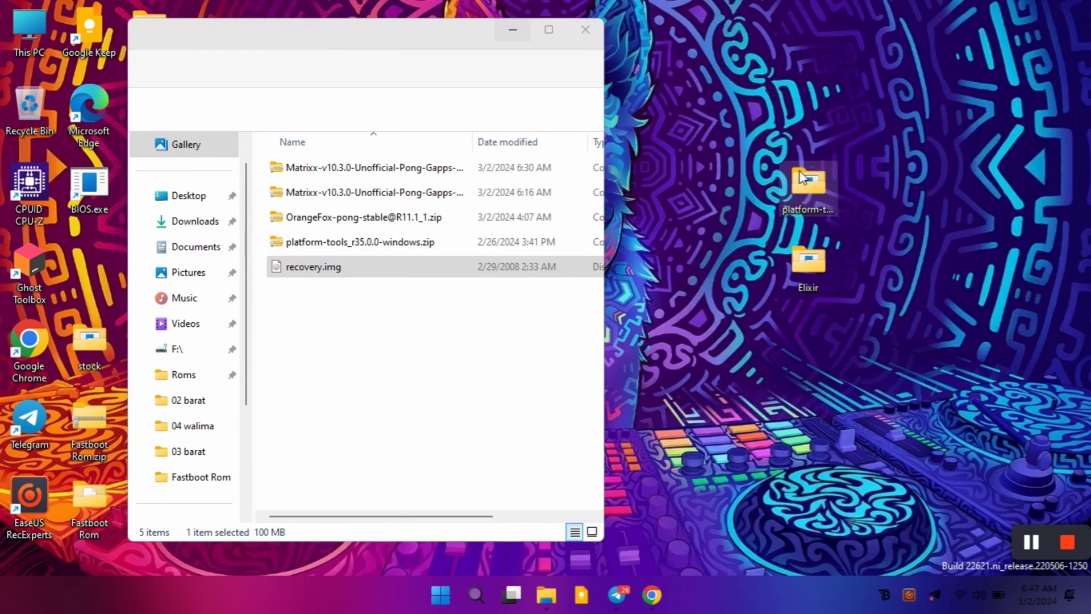
double_click(801, 177)
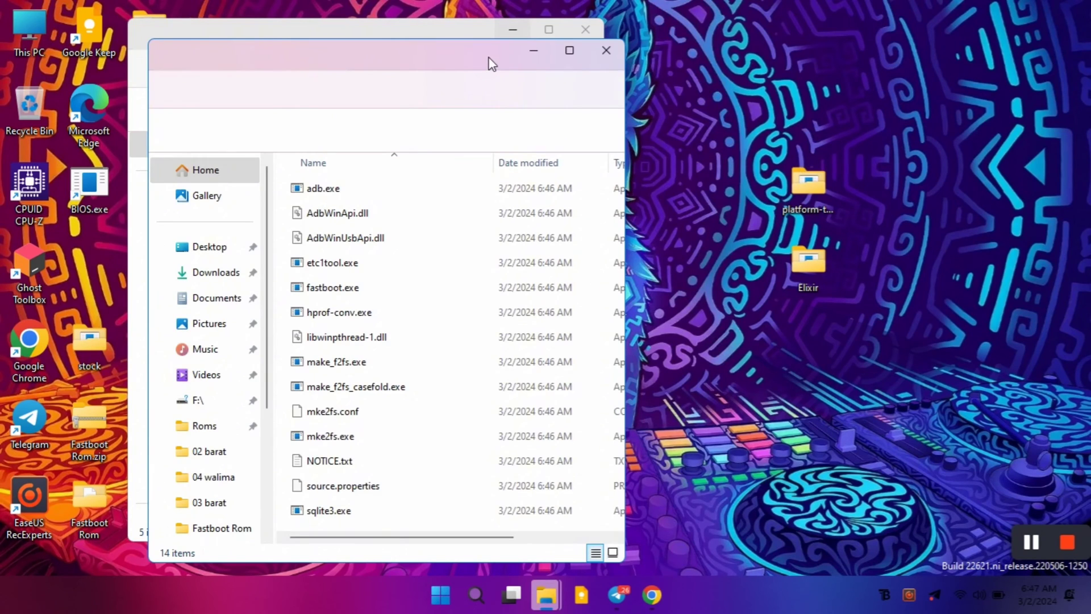
left_click_drag(492, 63, 822, 87)
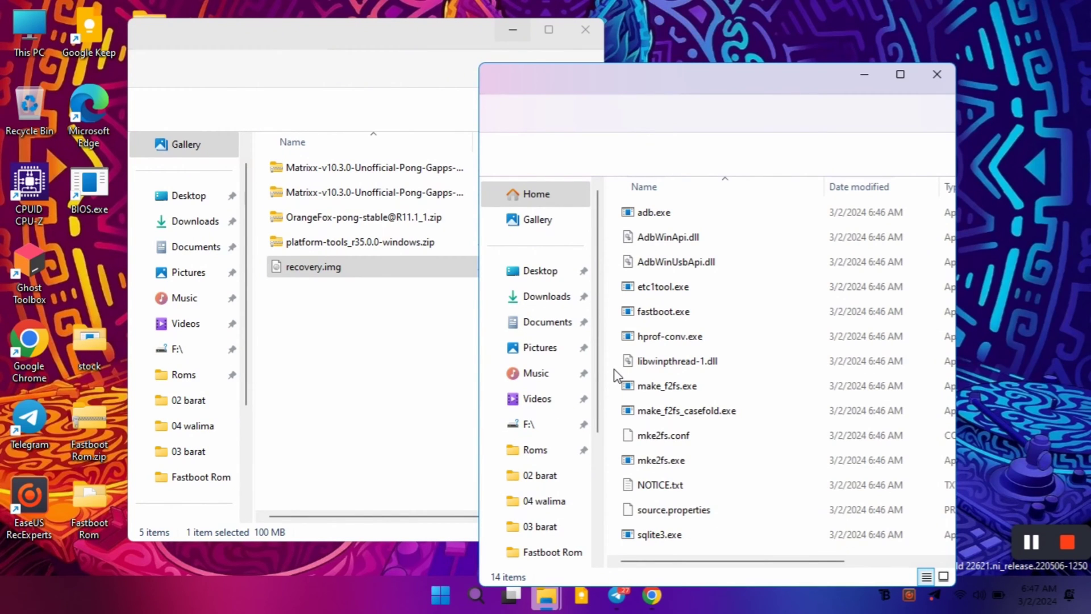
Launch PowerShell in the platform-tools folder by entering powershell in the Explorer address bar.
key("ctrl+l")
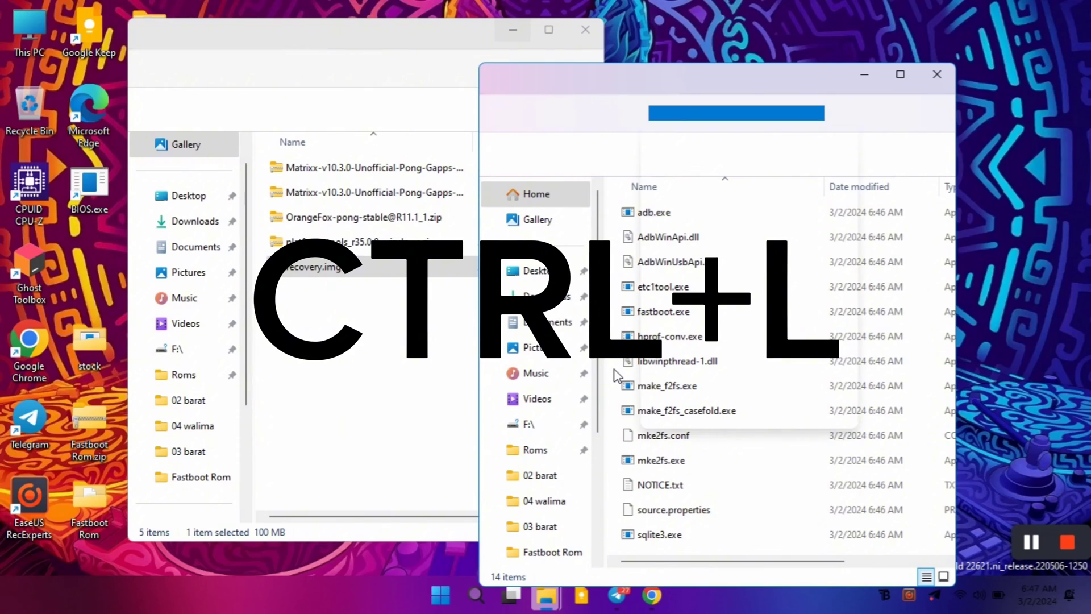
key("BackSpace")
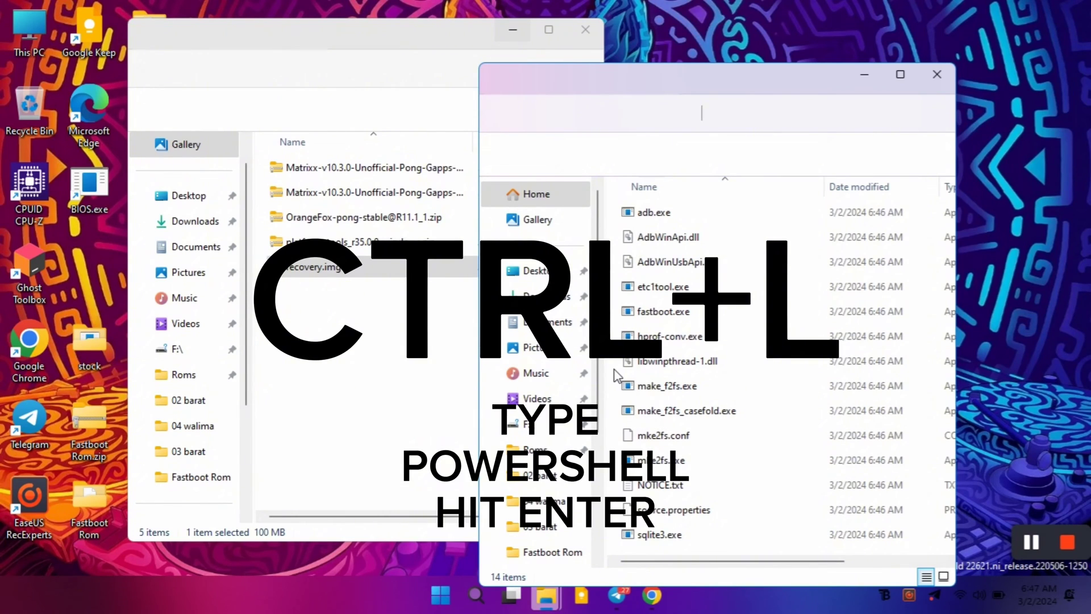
type("powershell")
key("Return")
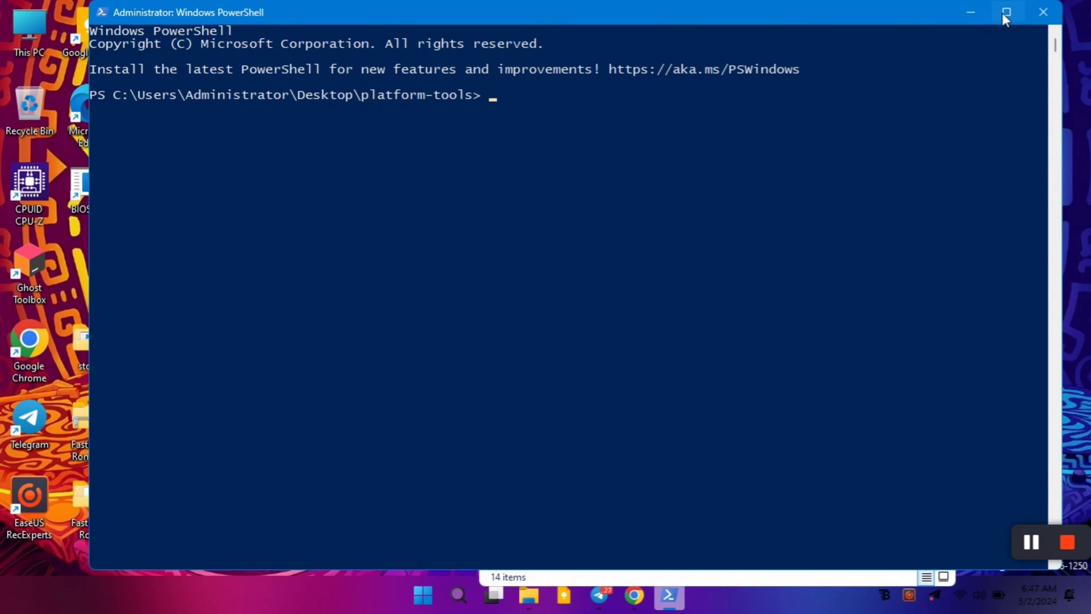
Tile PowerShell beside the recovery.img folder and enter ./fastboot devices at the prompt.
mouse_move(1002, 14)
left_click(985, 57)
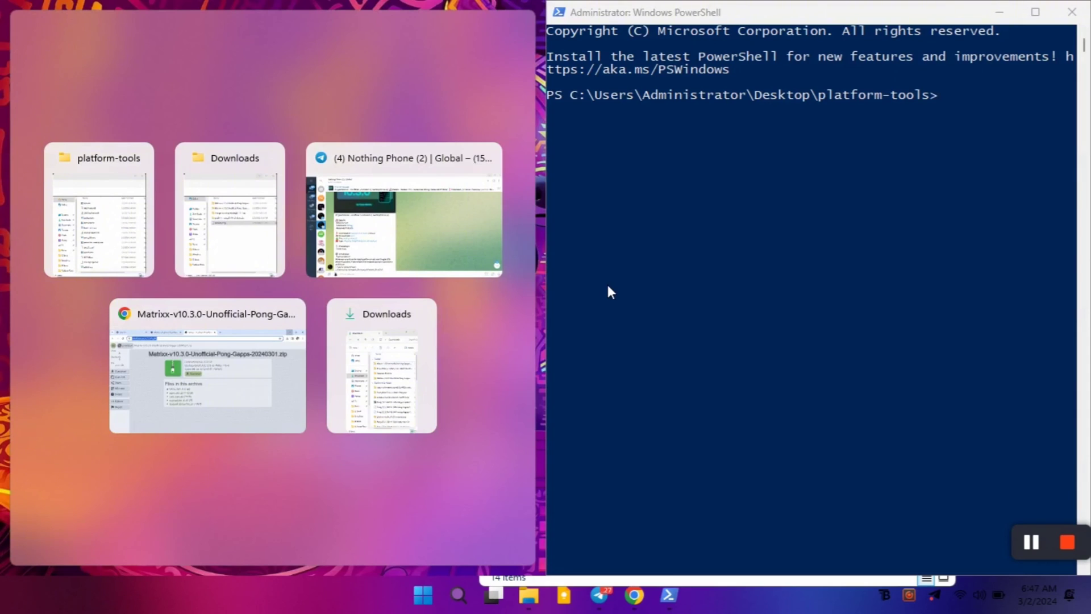
left_click(198, 214)
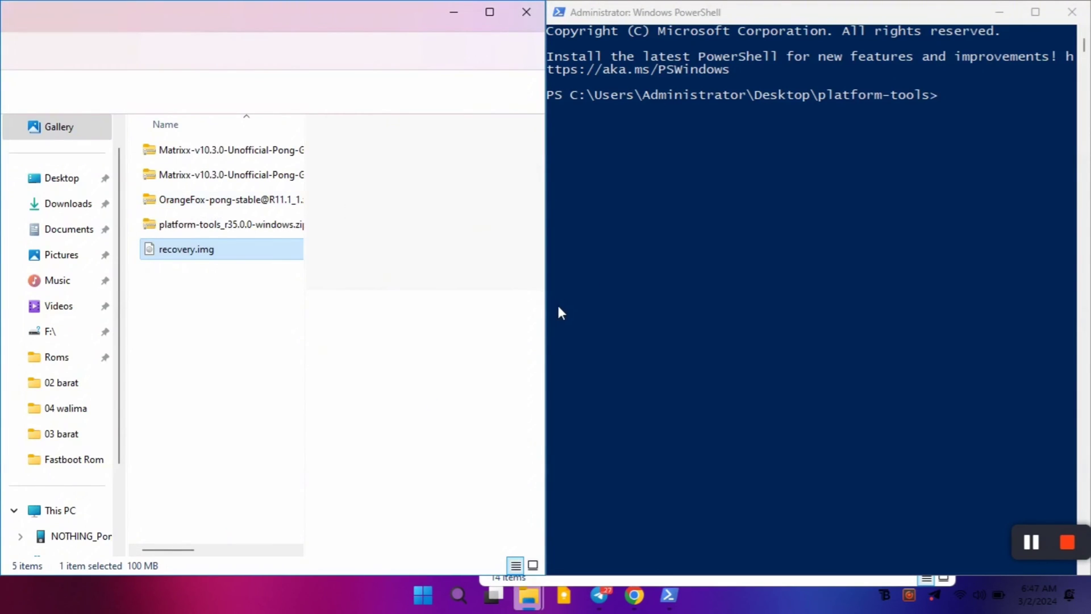
left_click(619, 262)
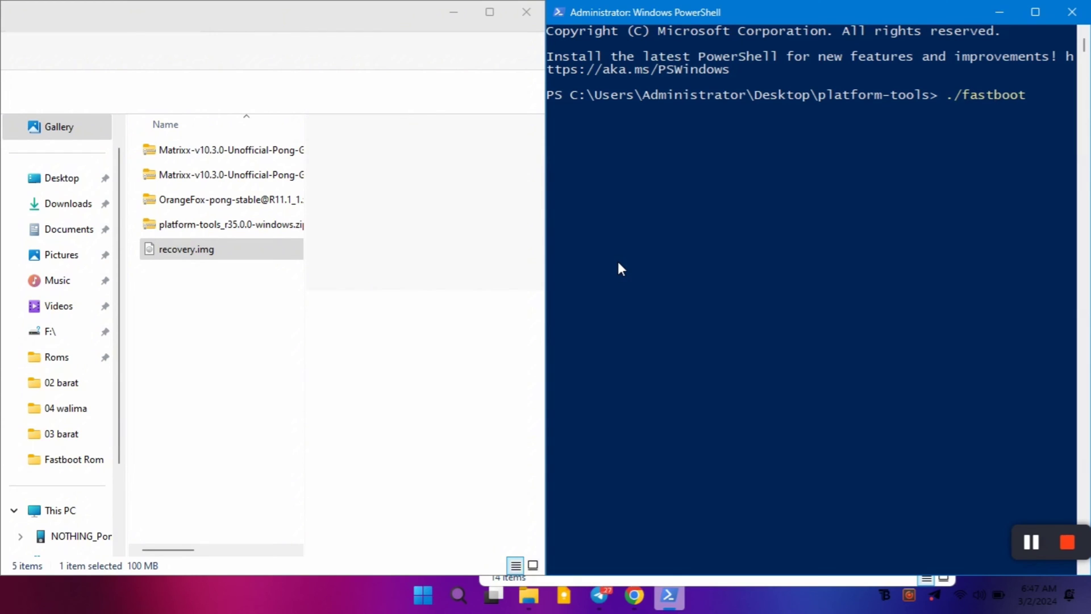
type("./fastboot devices")
key("Return")
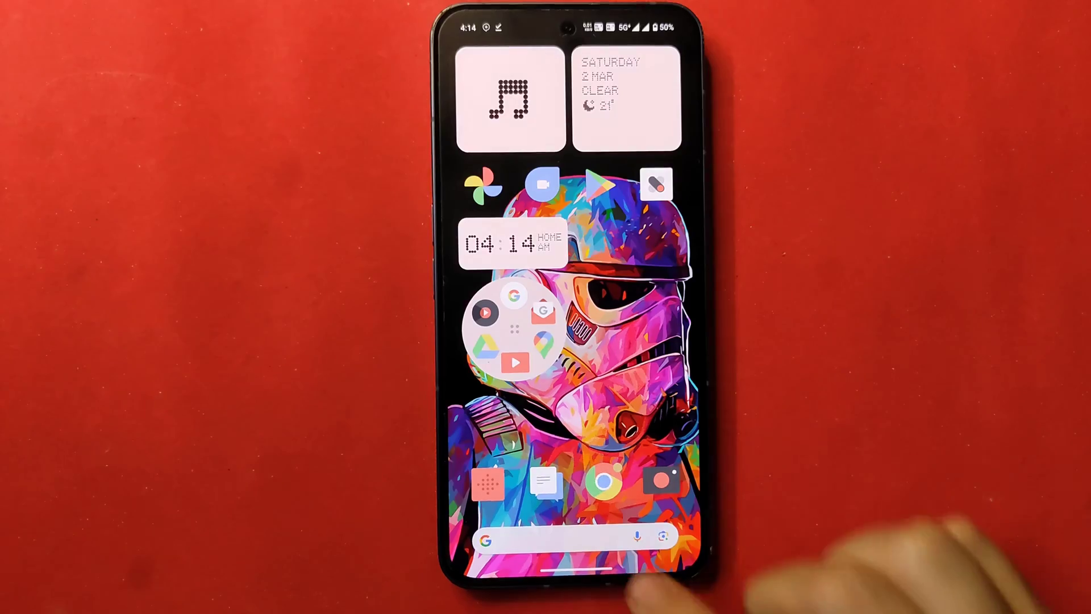
scroll(568, 398, "down", 10)
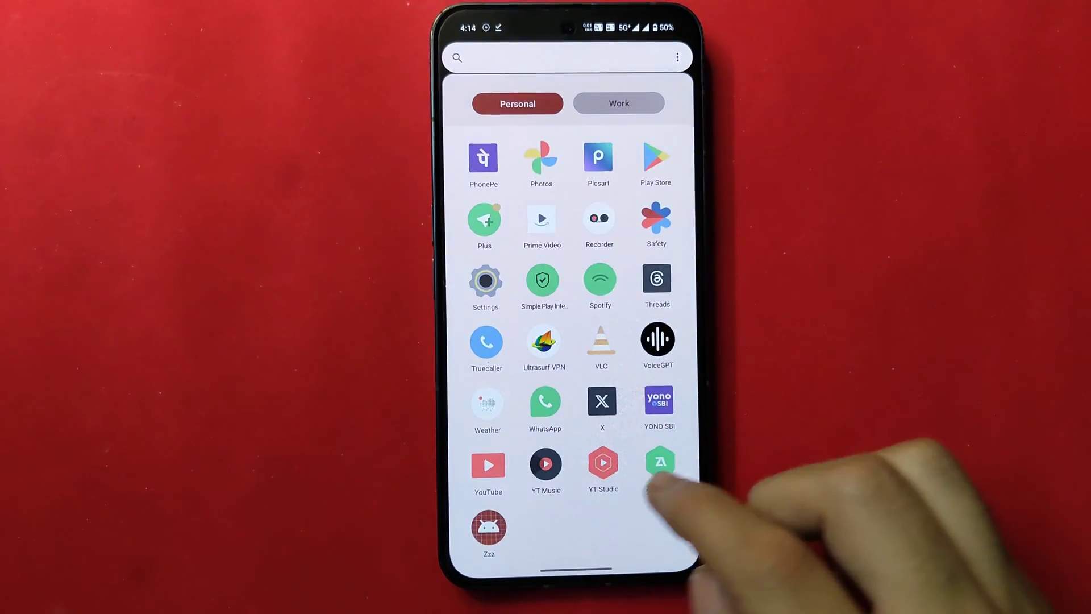
left_click(487, 275)
scroll(568, 341, "down", 10)
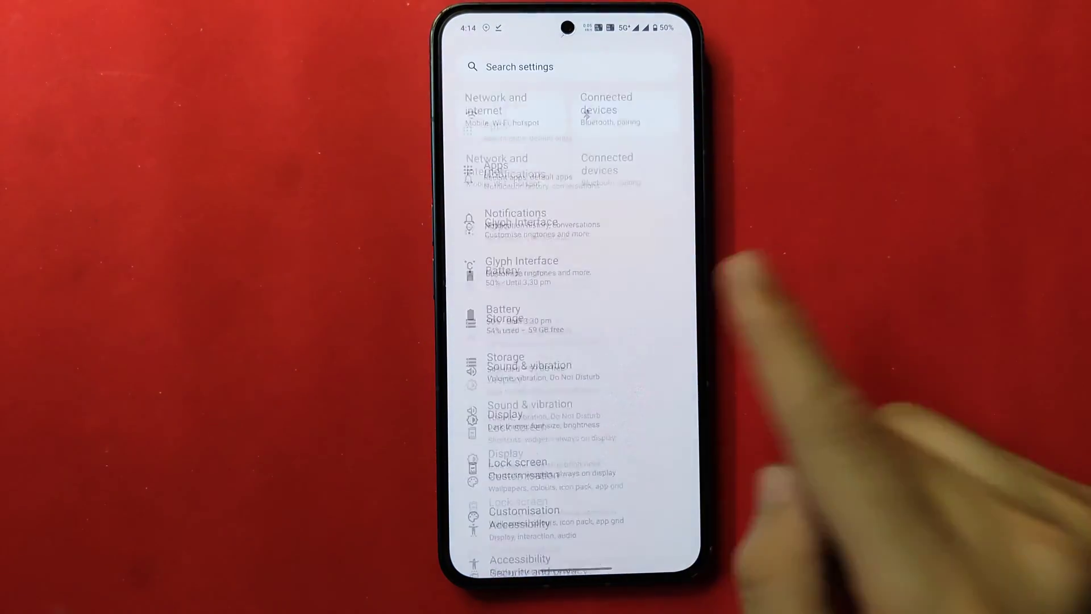
left_click(625, 591)
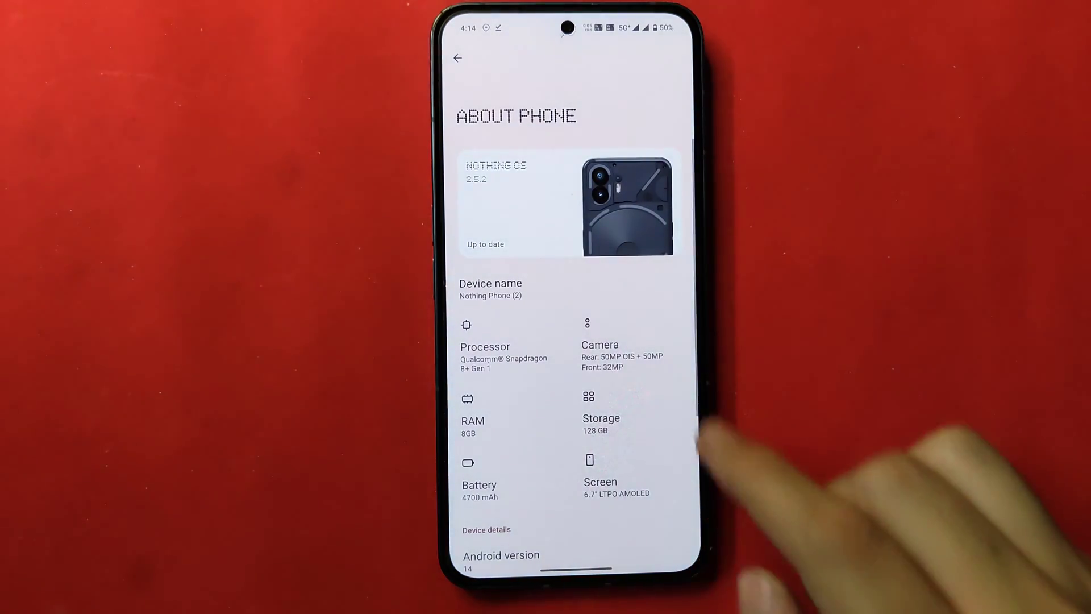
left_click(568, 238)
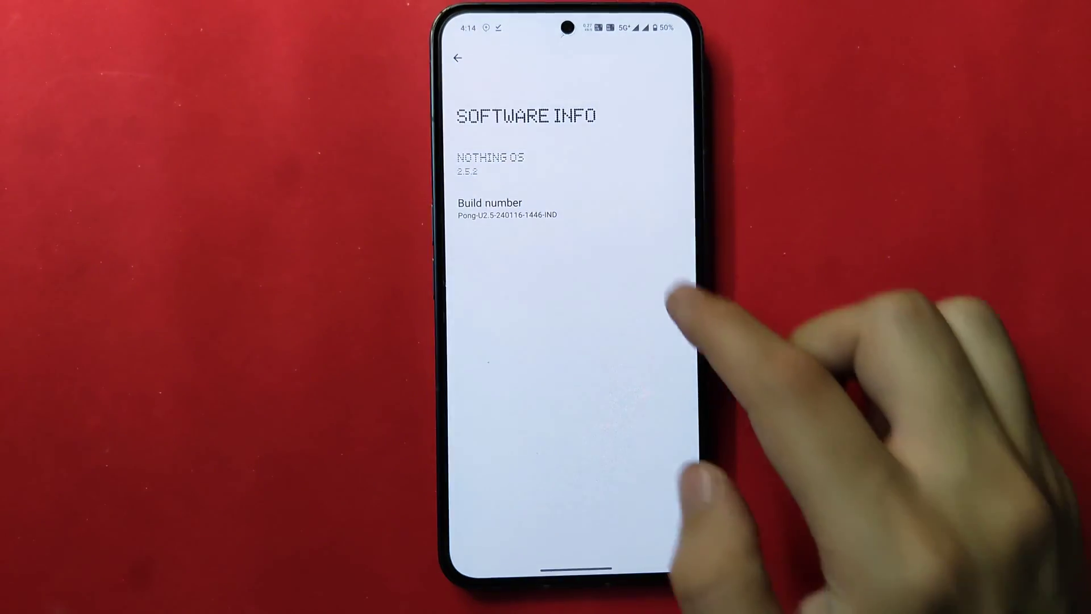
left_click(568, 156)
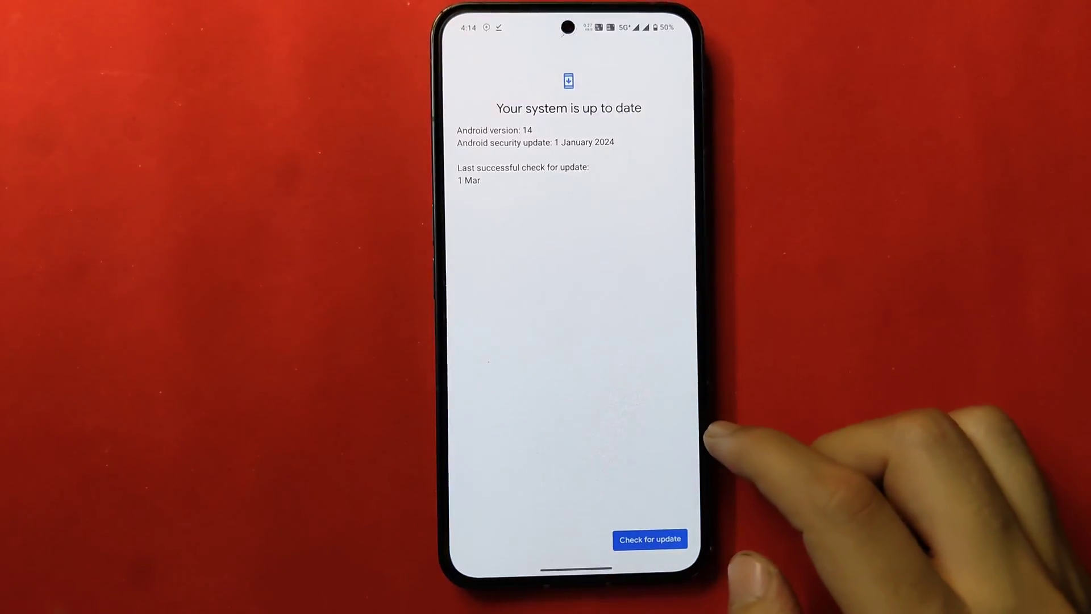
left_click_drag(698, 437, 648, 469)
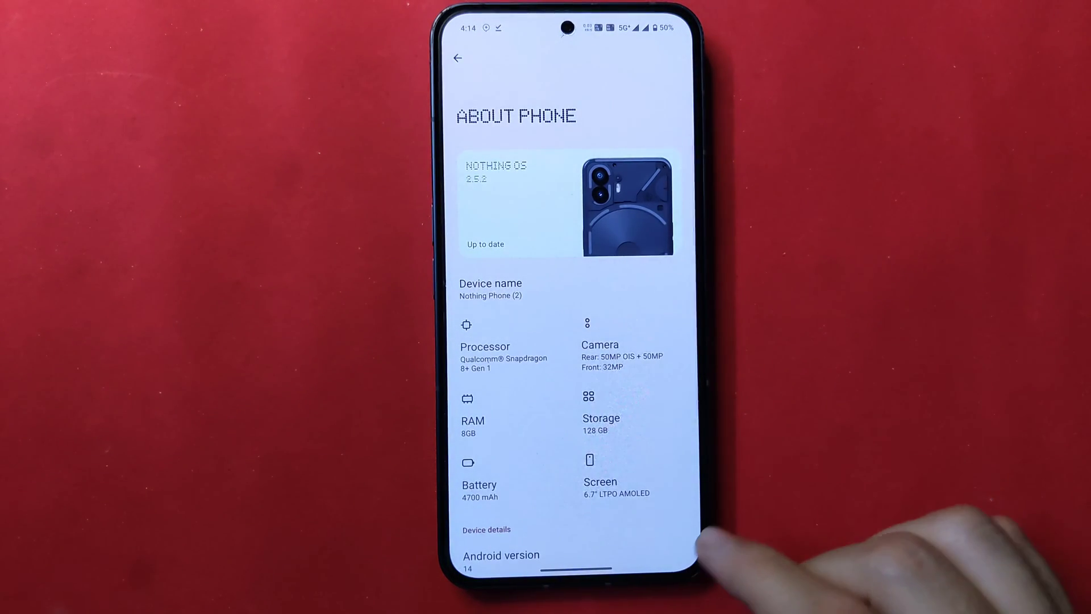
left_click_drag(698, 483, 657, 435)
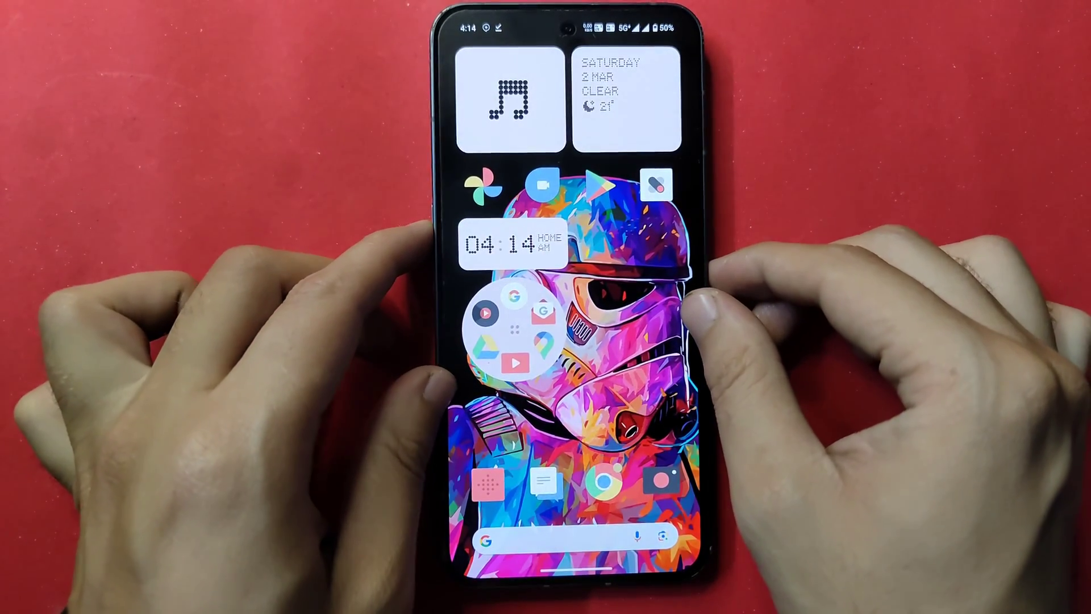
Restart the phone into Fastboot Mode and cycle through its menu options with Volume Down.
key("XF86PowerOff")
left_click(603, 324)
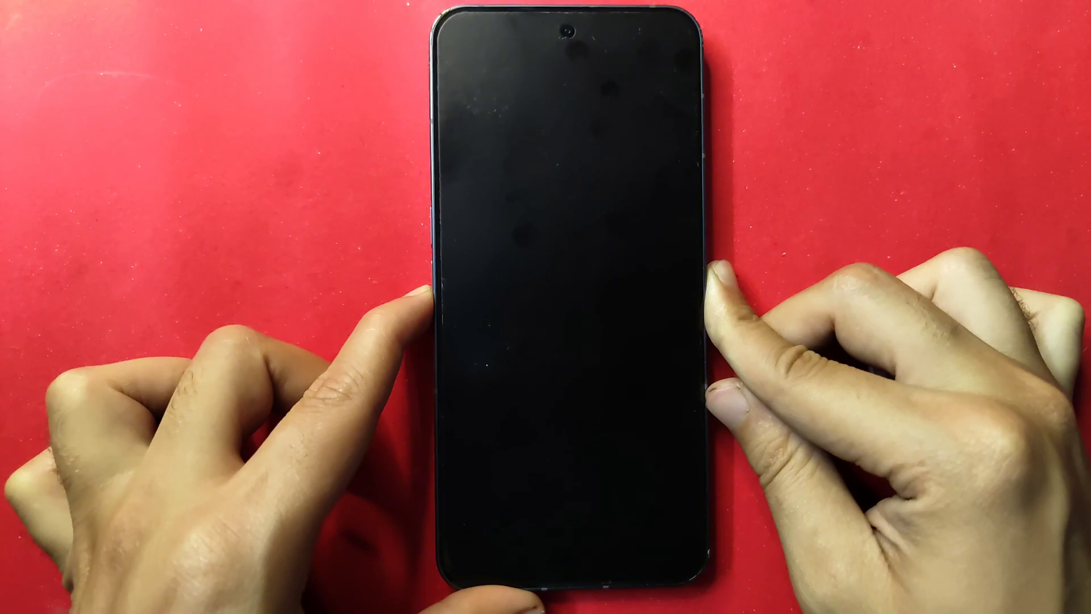
key("Down")
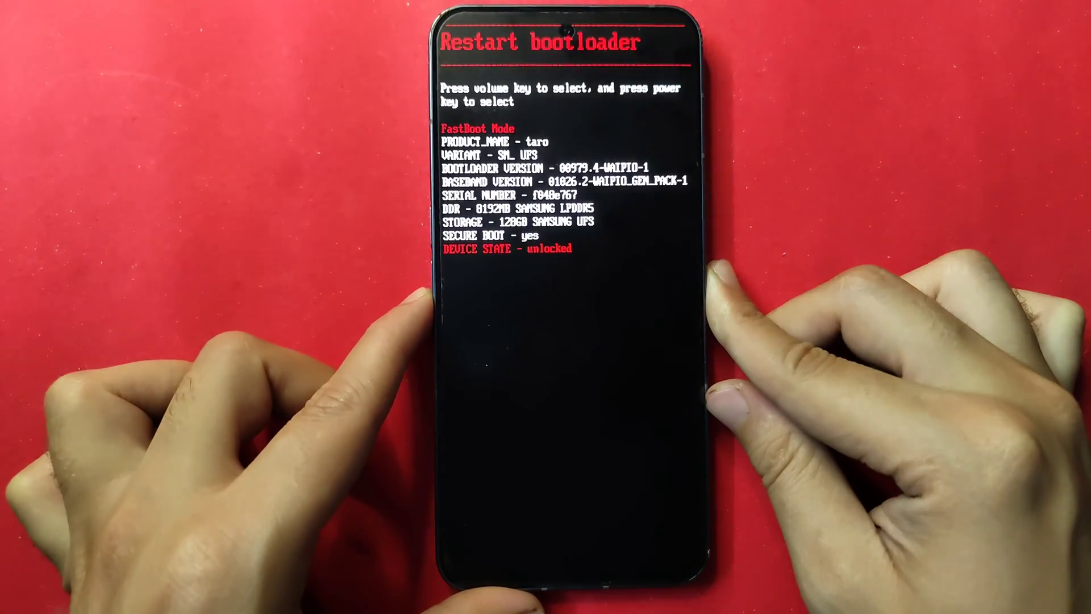
key("Down")
key("Down")
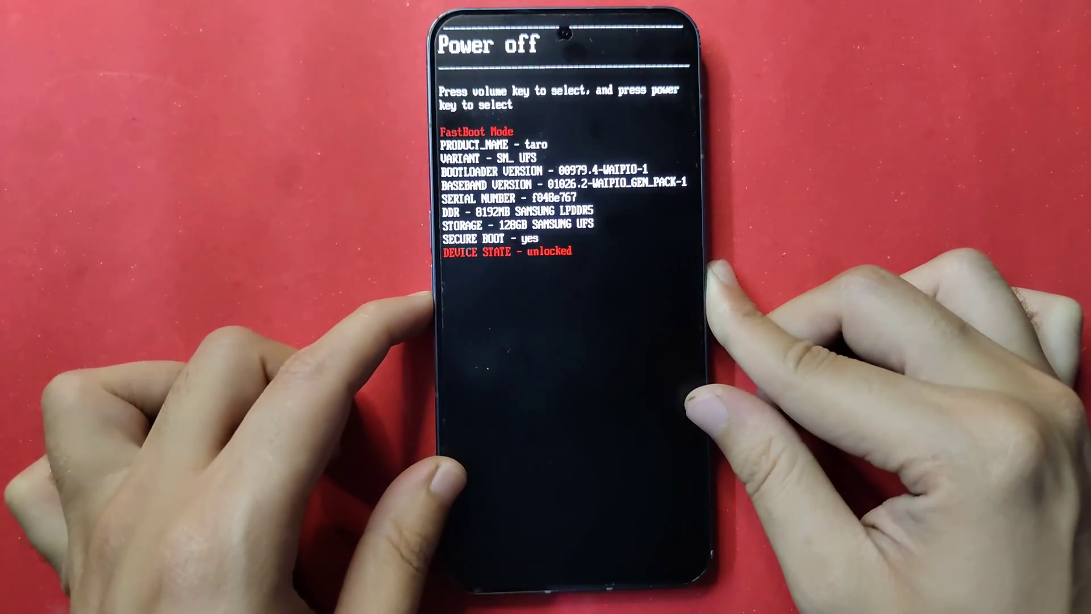
key("Down")
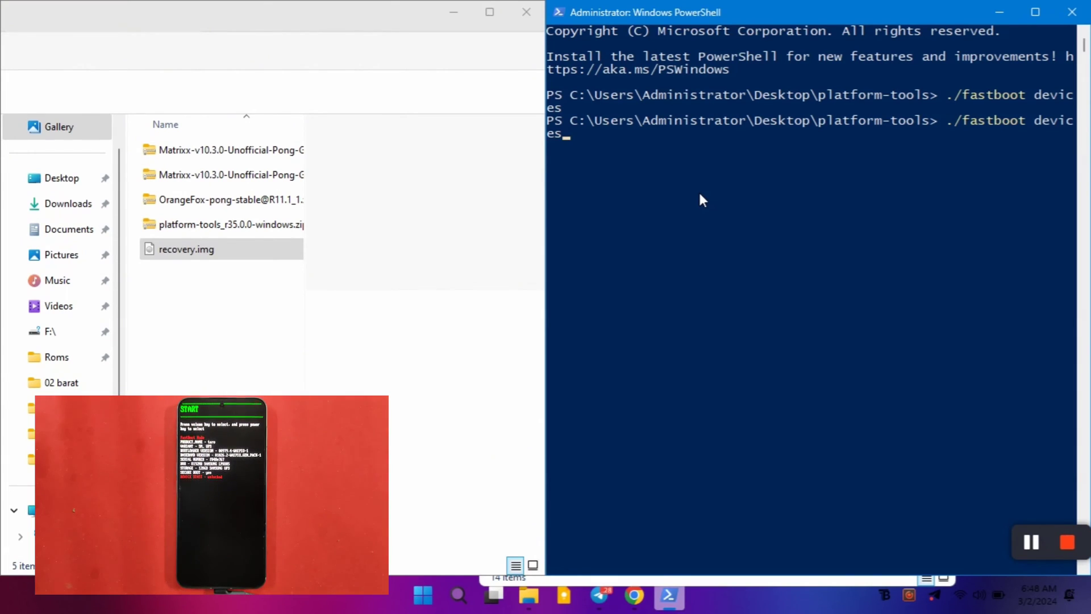
Recheck fastboot devices, then run ./fastboot flash recovery with the dragged-in recovery.img path.
key("Return")
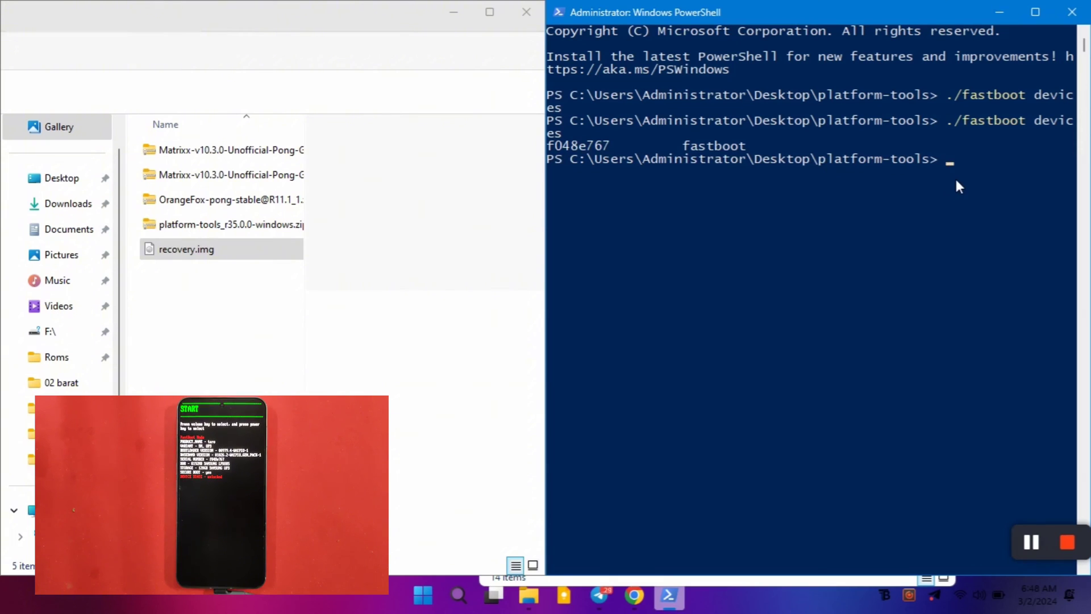
scroll(950, 178, "down", 3)
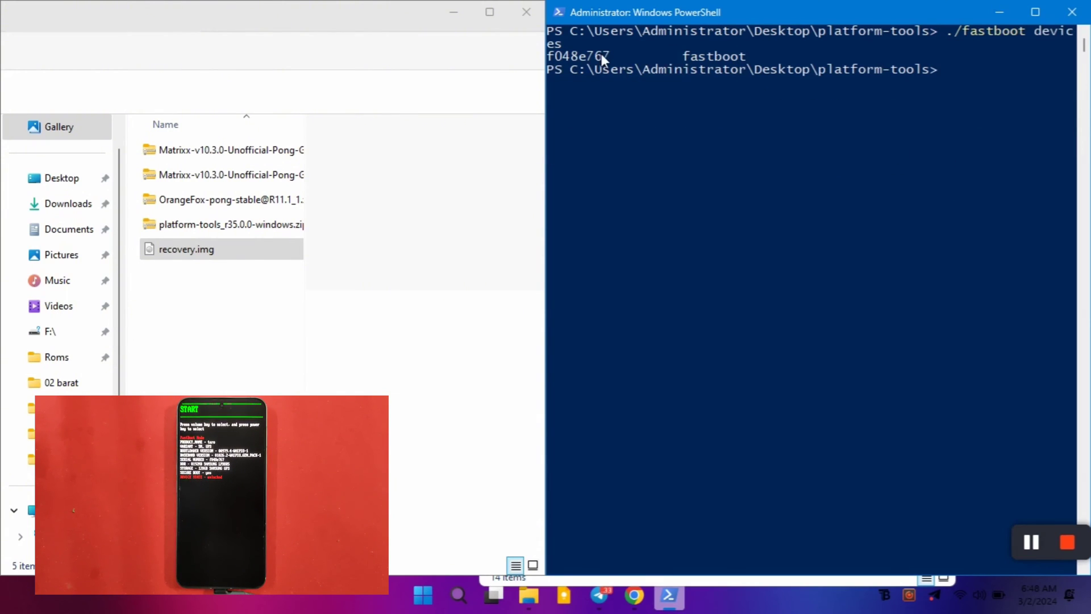
type("./fastb")
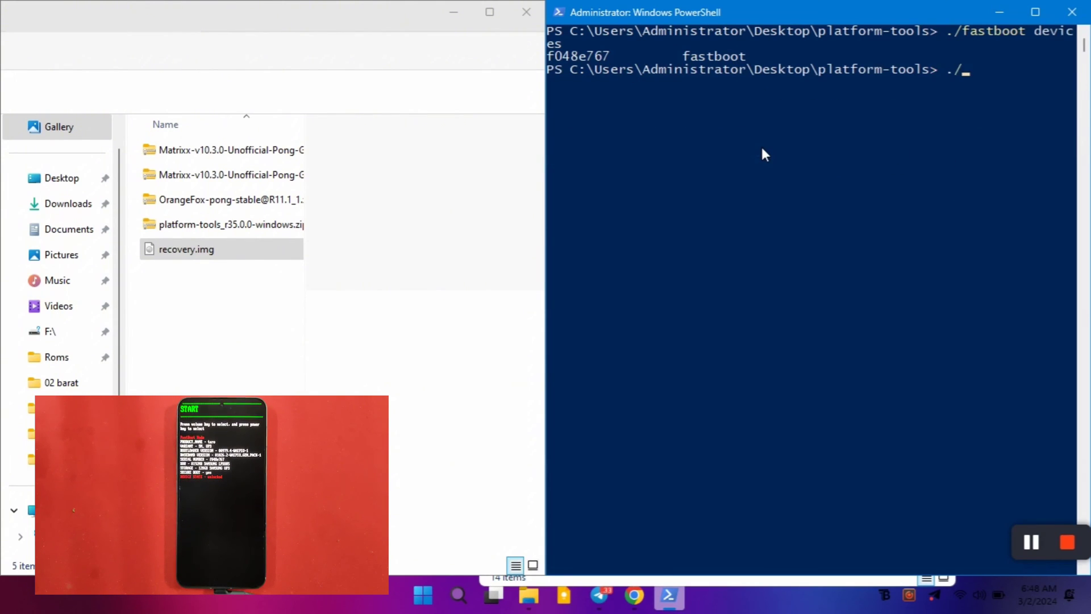
type("oot ")
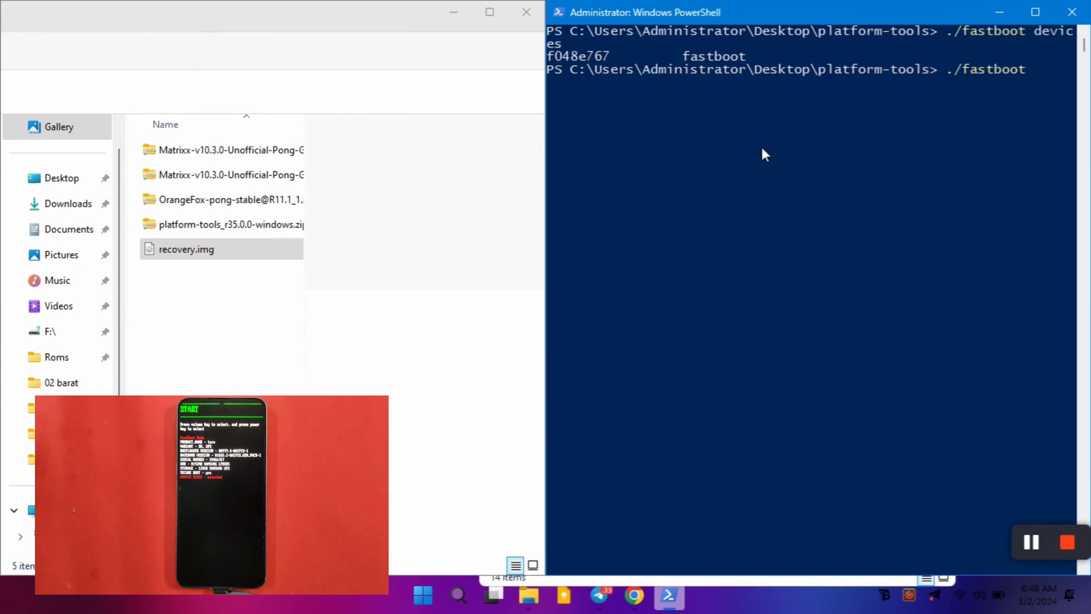
type("flash recovery")
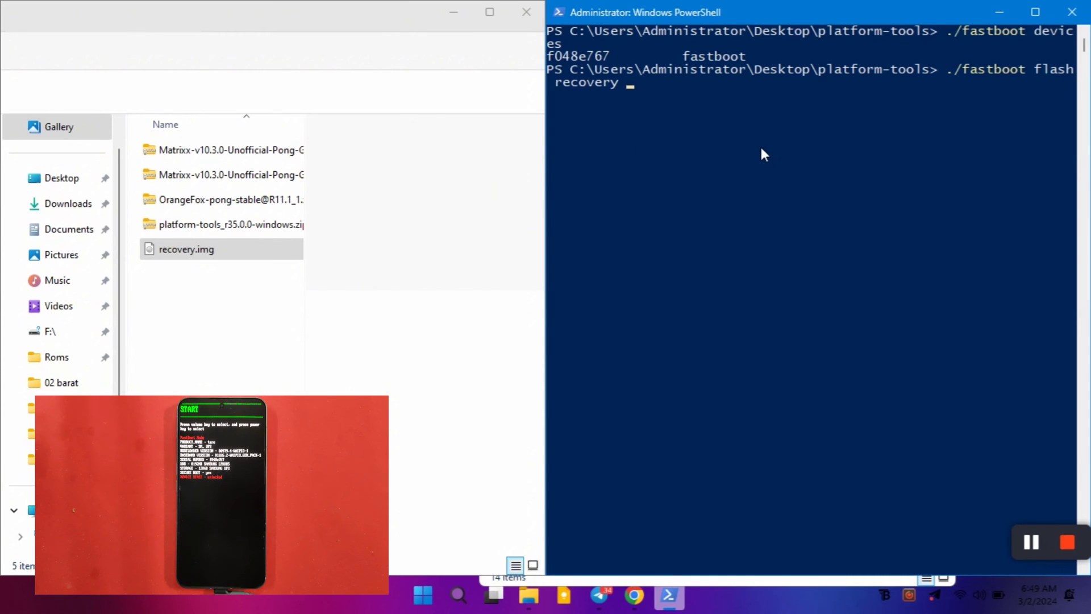
left_click(178, 251)
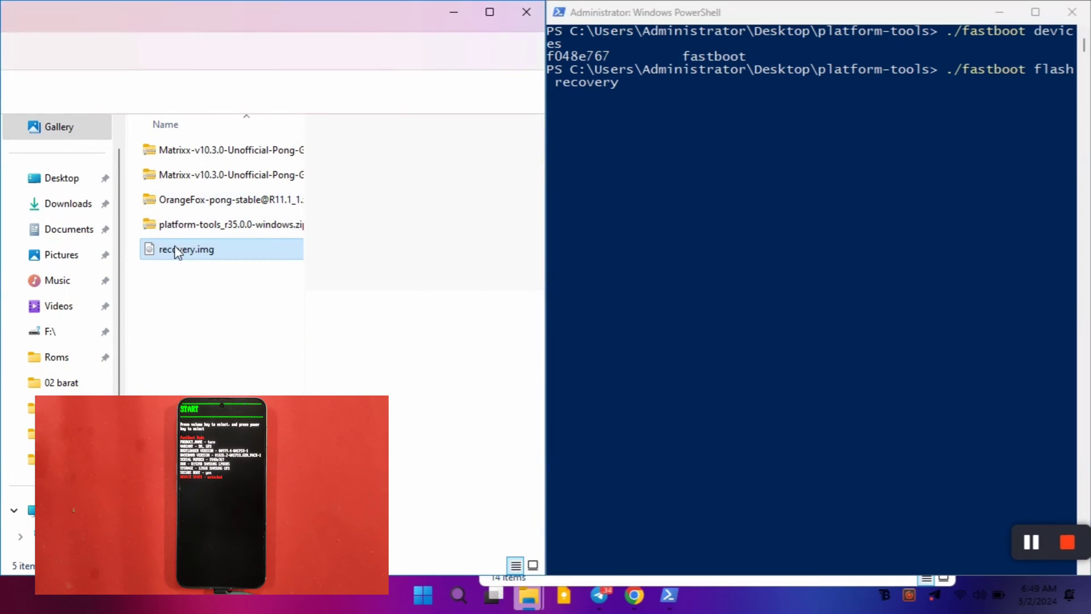
left_click_drag(178, 251, 591, 245)
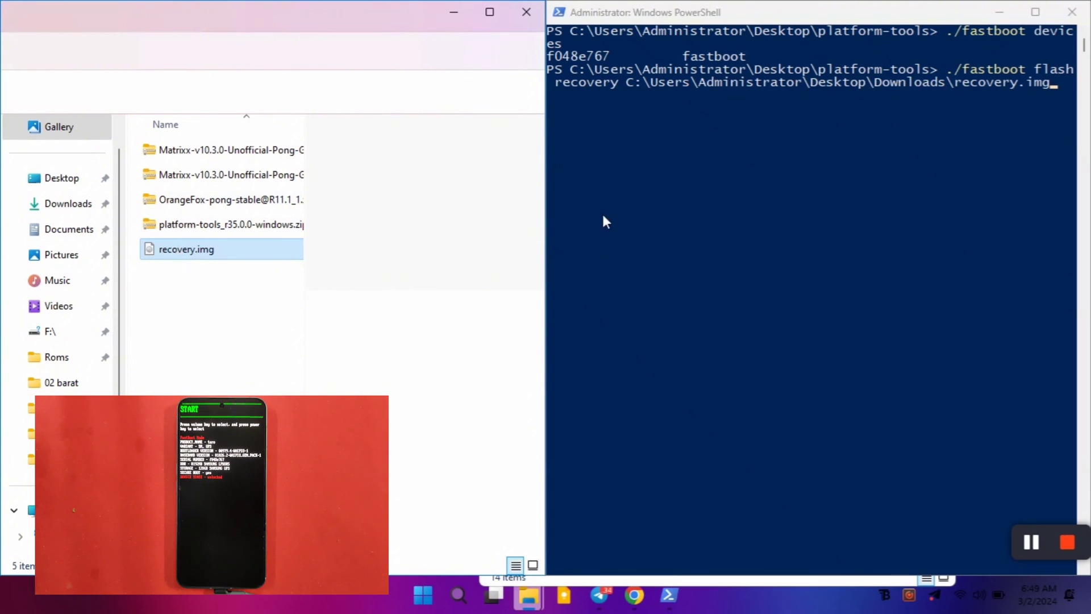
left_click(650, 148)
key("Return")
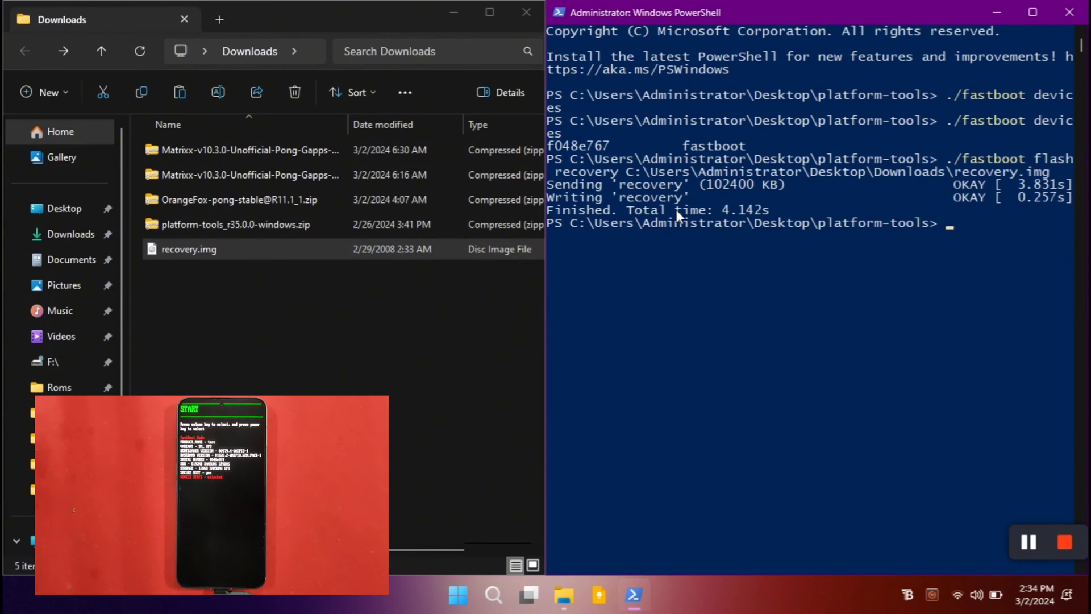
Run ./fastboot reboot recovery to boot the phone into OrangeFox Recovery.
type("./fa")
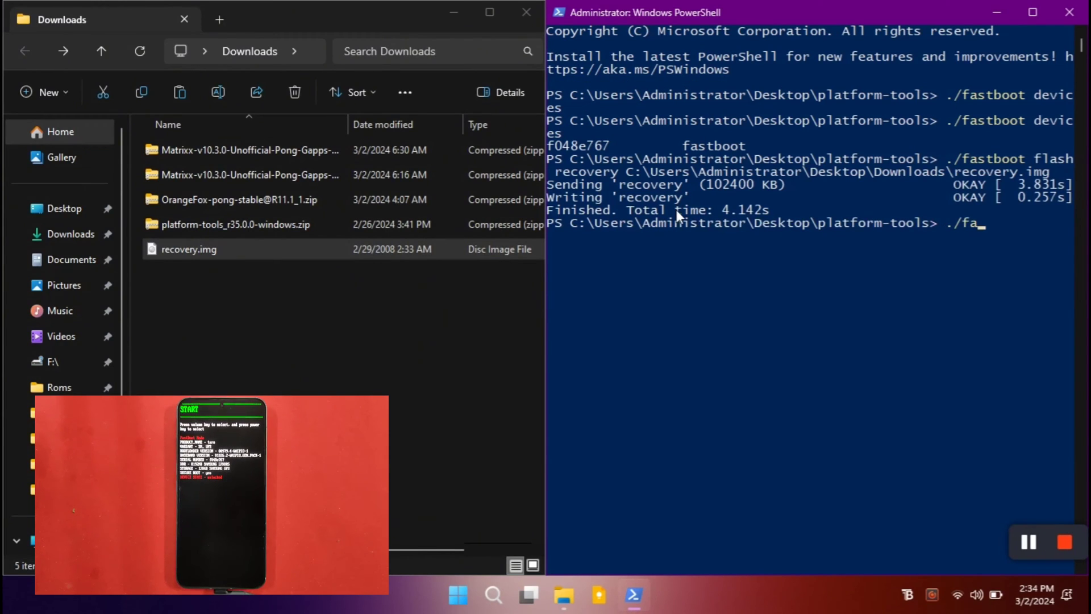
type("stboot")
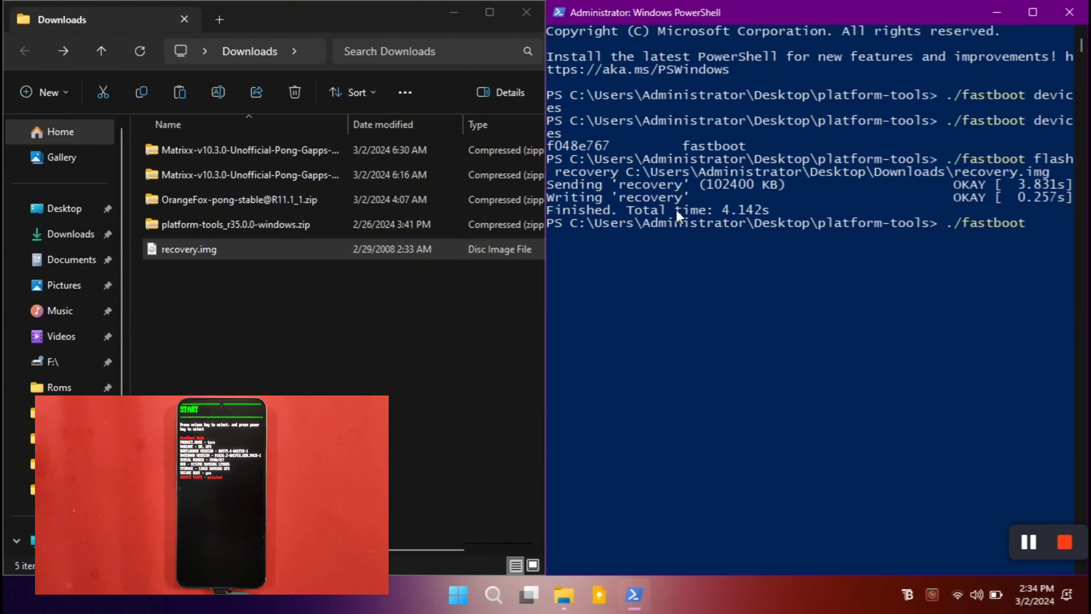
type(" reboot re")
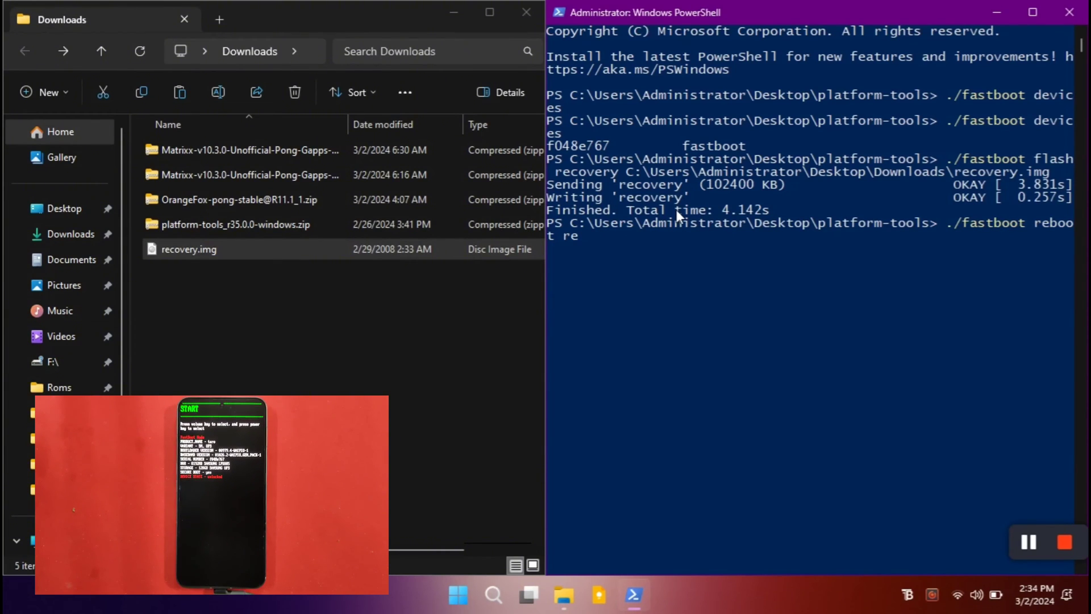
type("covery")
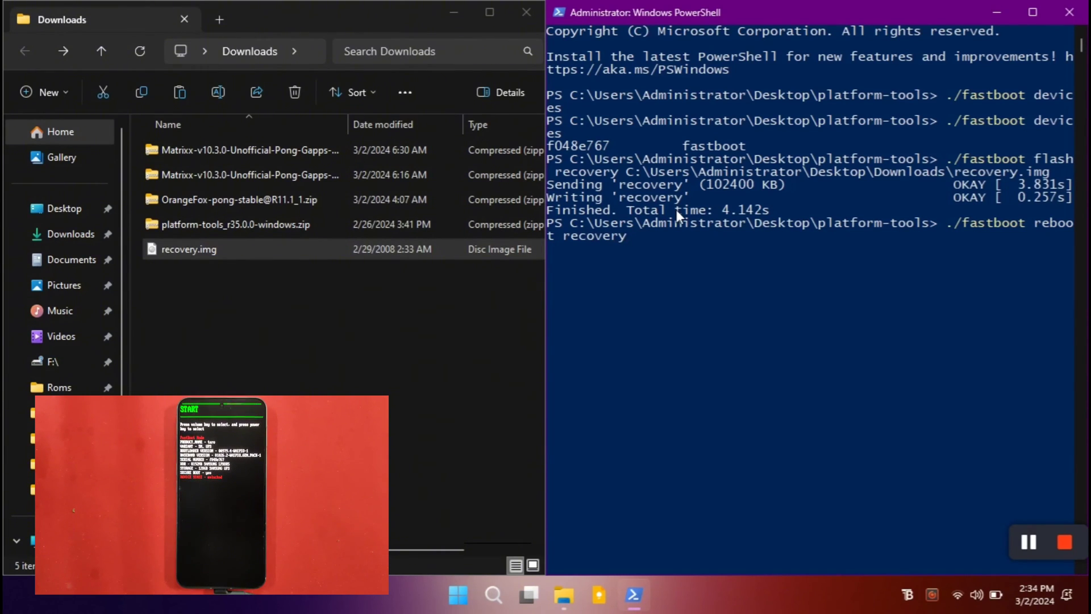
key("Return")
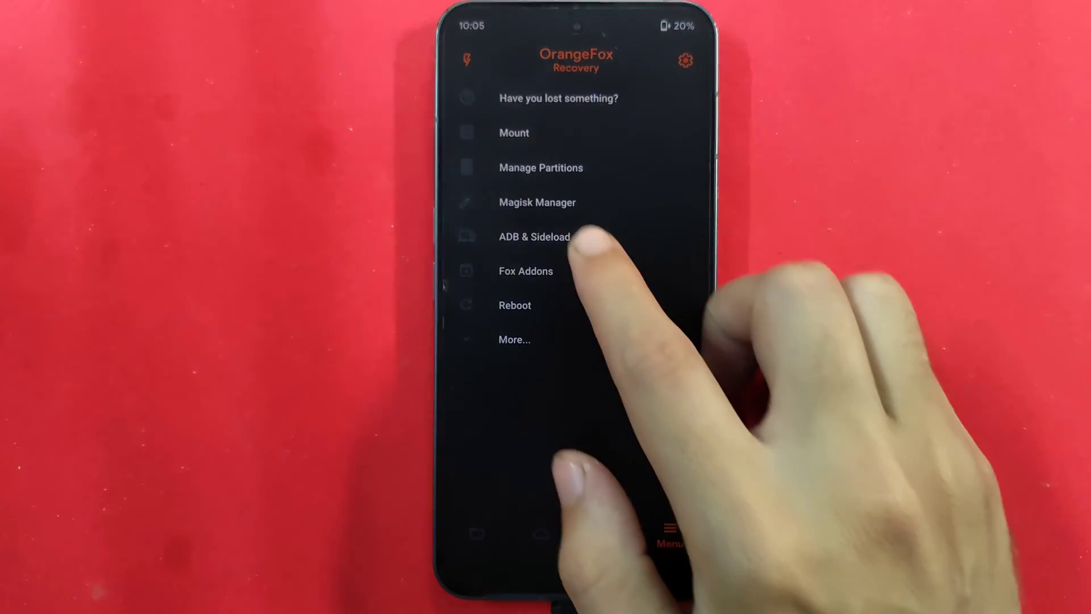
Open ADB & Sideload, tick Wipe Dalvik Cache and Wipe Cache, and swipe to start sideload.
left_click(568, 234)
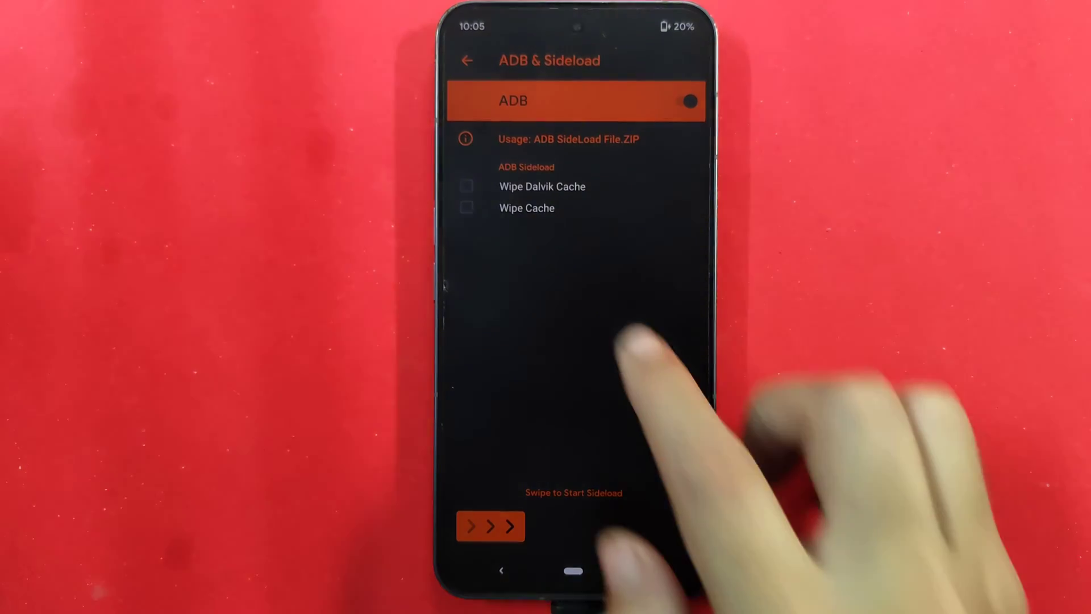
left_click(546, 186)
left_click(540, 208)
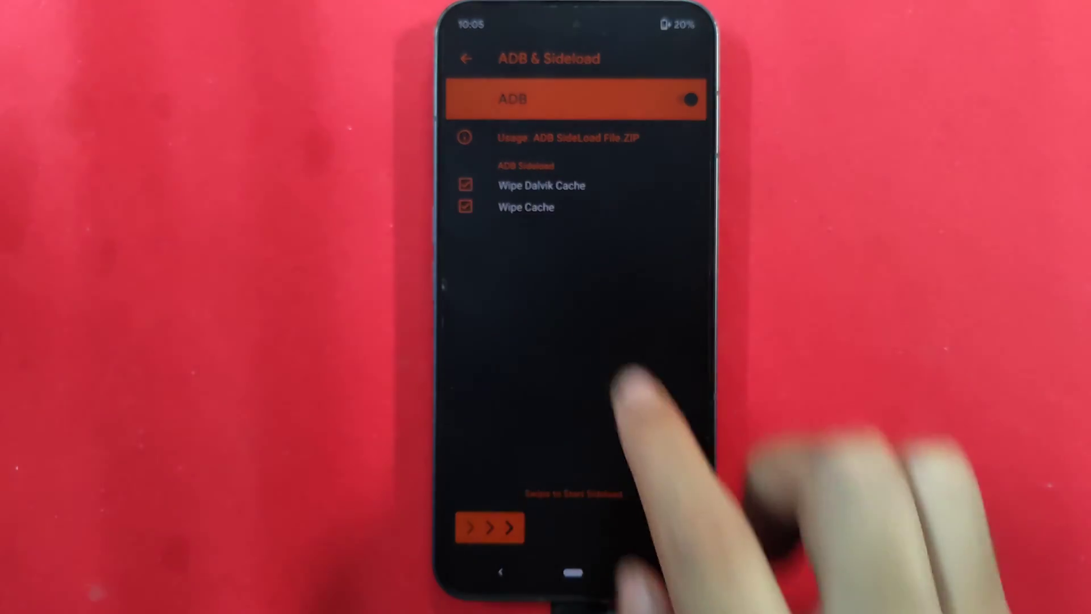
left_click_drag(491, 526, 693, 526)
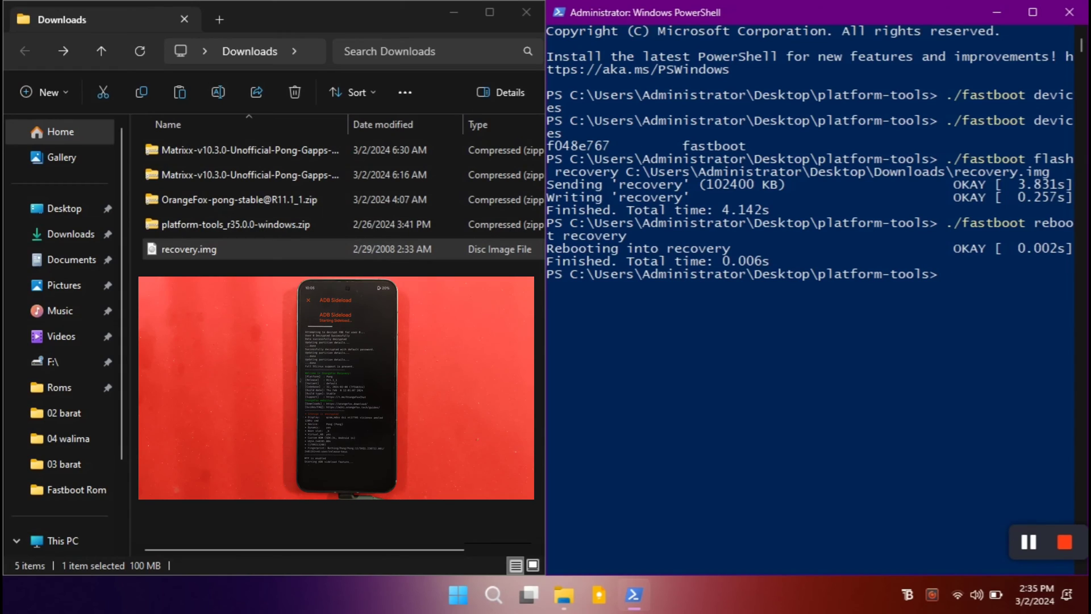
Run ./adb devices to confirm the phone is in sideload mode, then start typing ./adb sideload.
type("./adb devices")
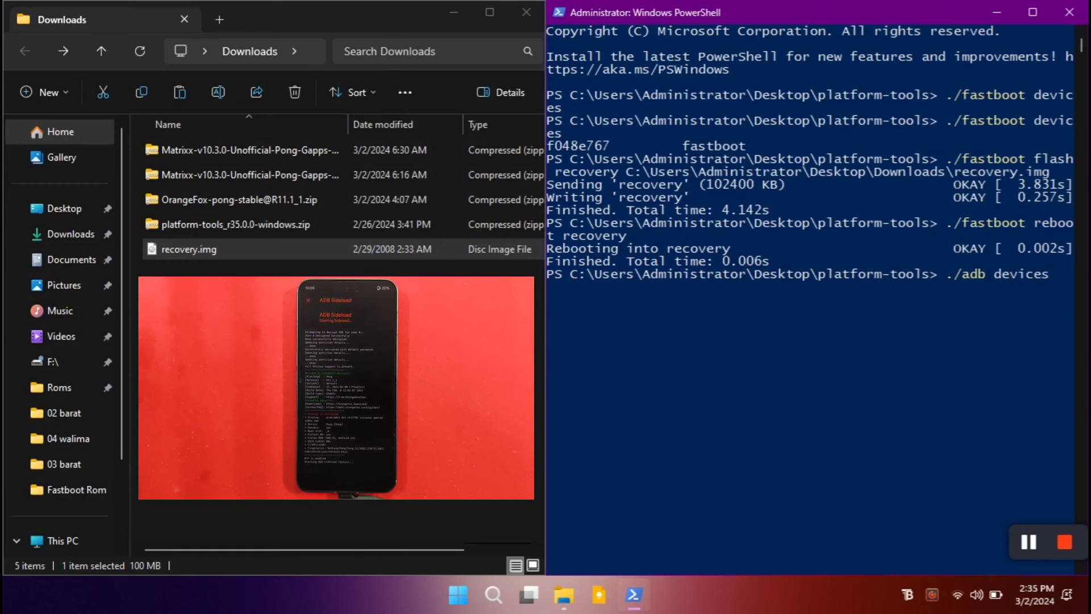
key("Return")
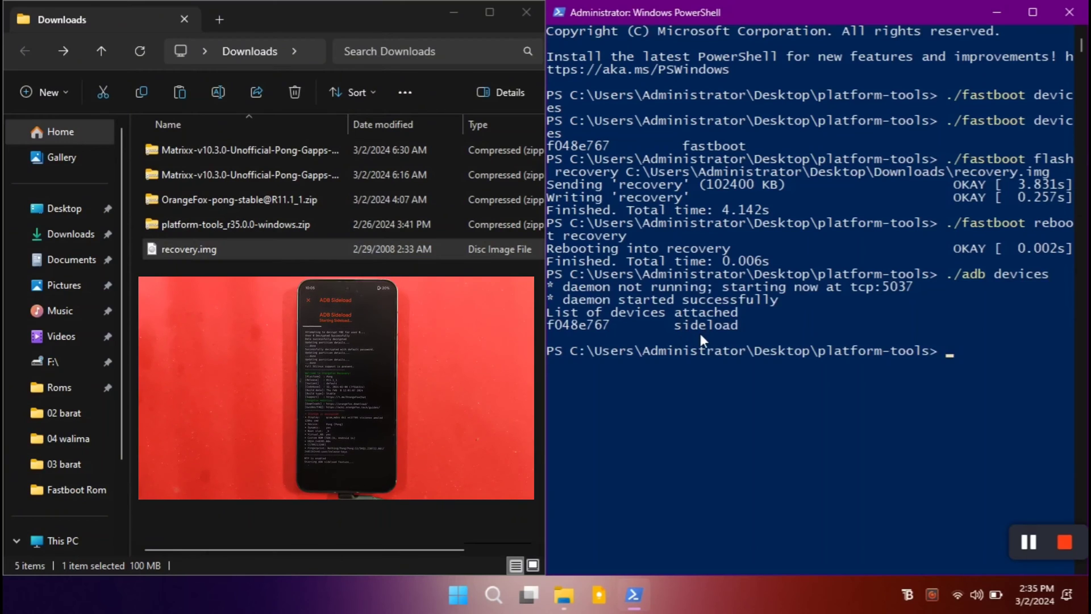
type("./adb sideload")
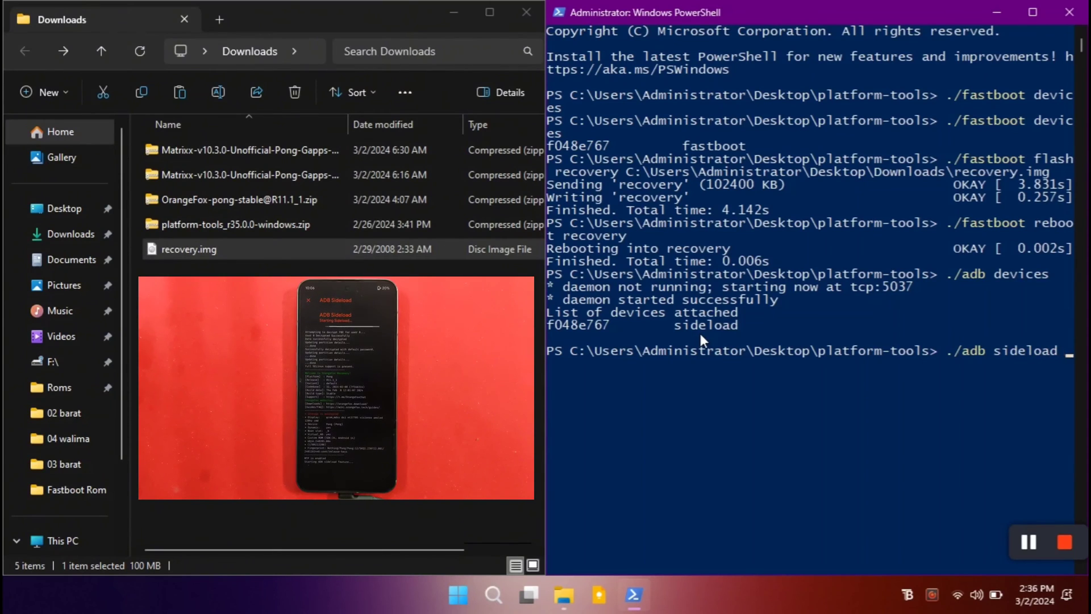
Append the Downloads path of Matrixx-v10.3.0-Unofficial-Pong-Gapps-20240301.zip to the ./adb sideload command.
left_click(250, 149)
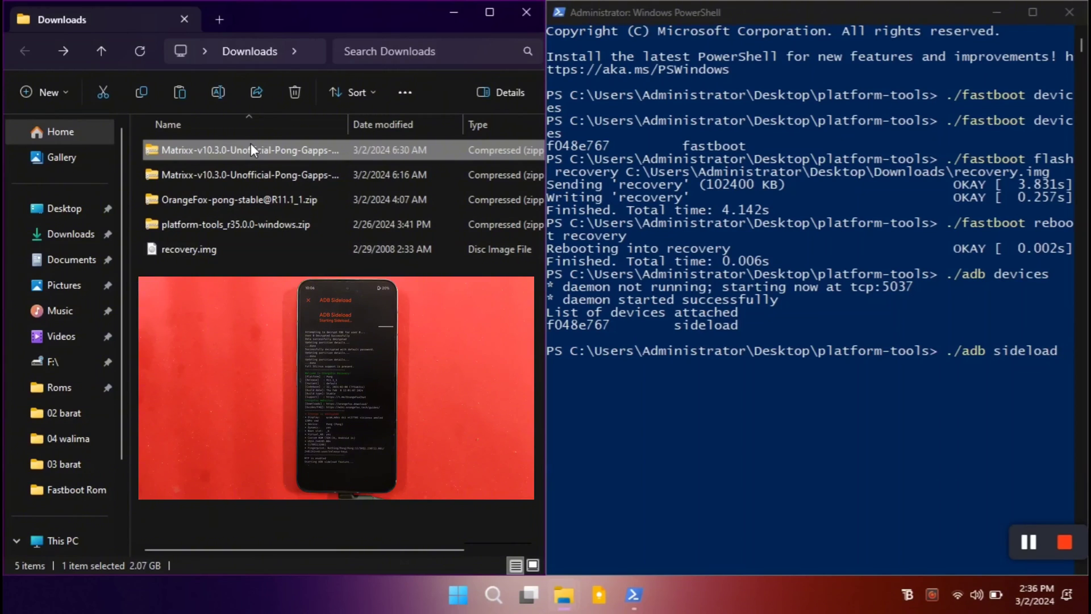
left_click(247, 176)
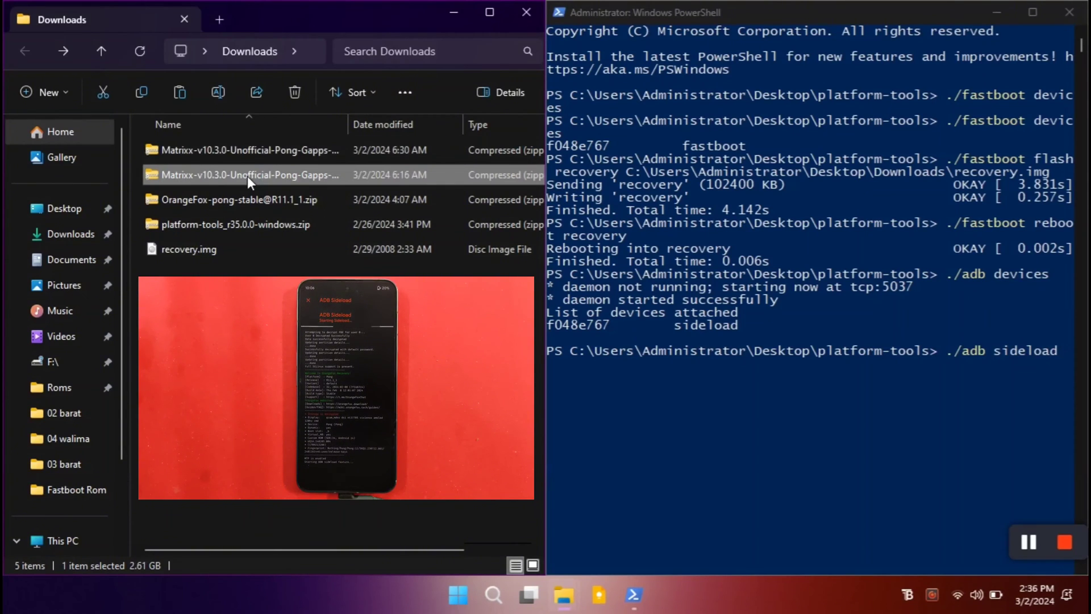
left_click(416, 153)
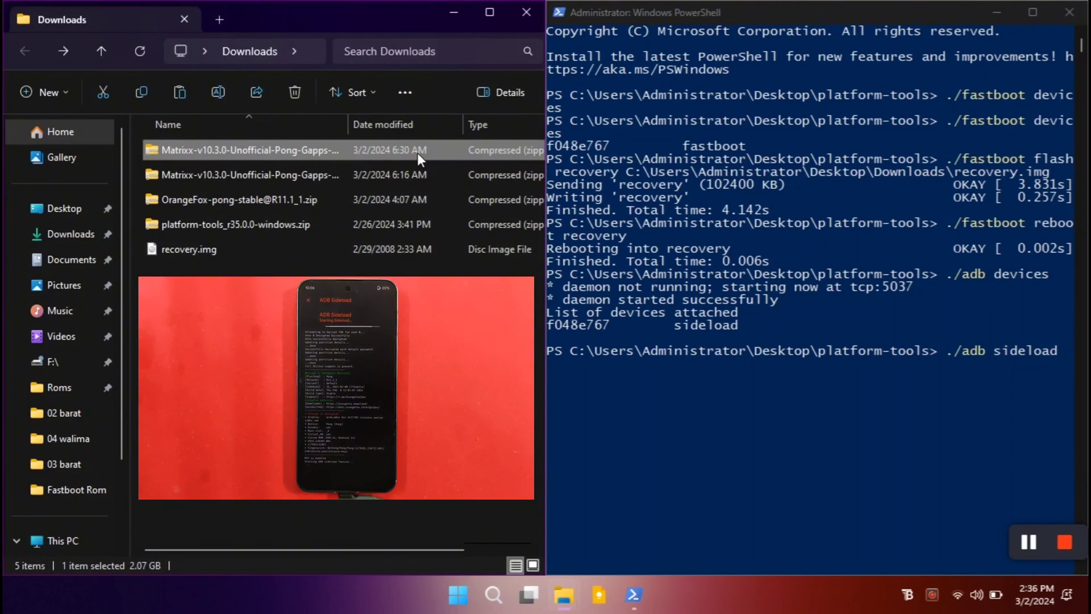
left_click_drag(500, 150, 667, 213)
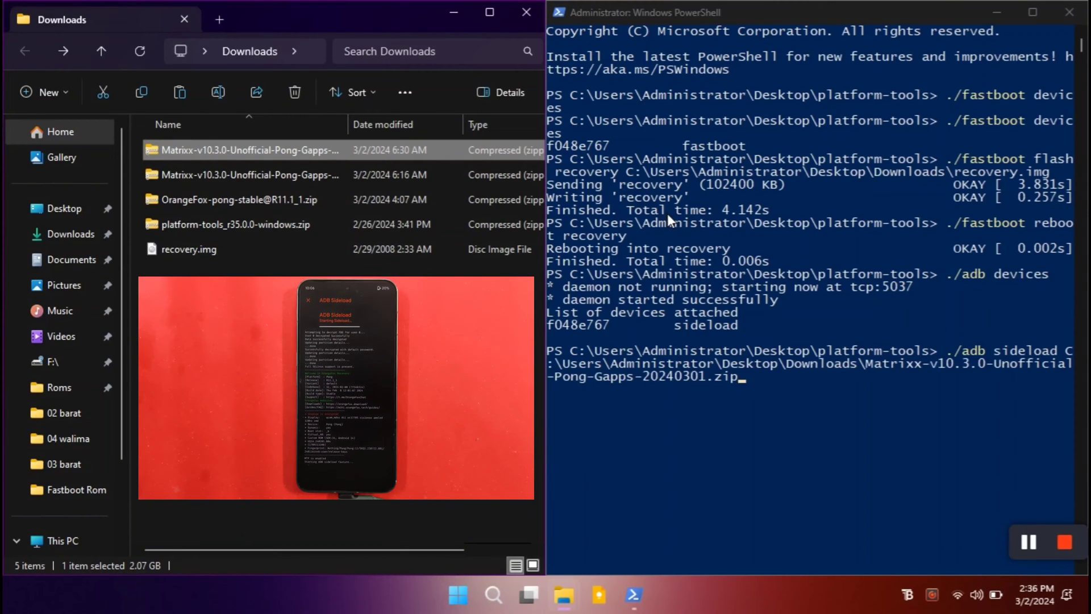
left_click(802, 429)
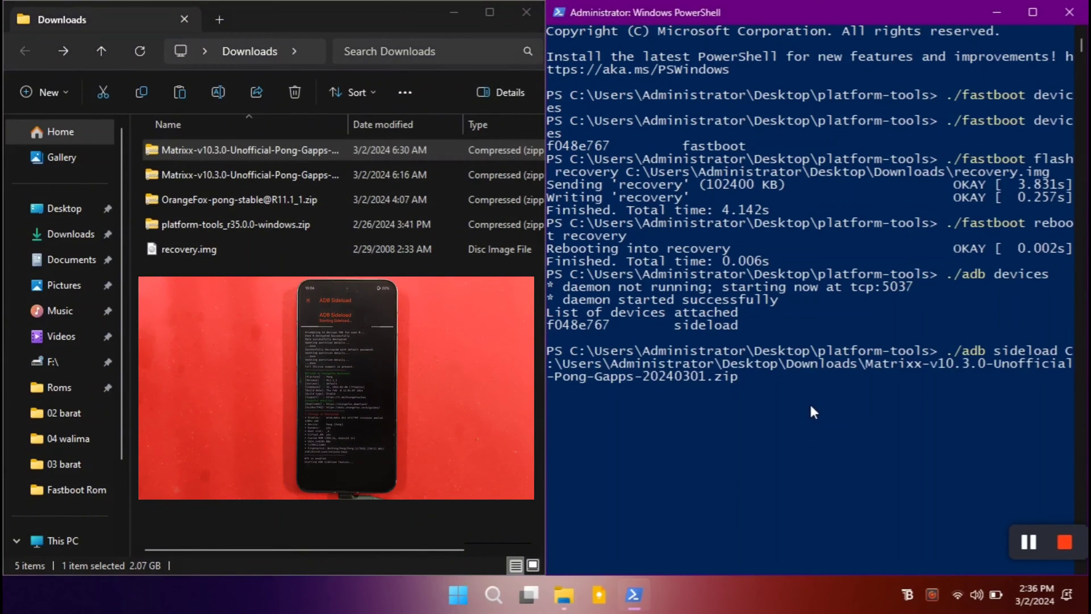